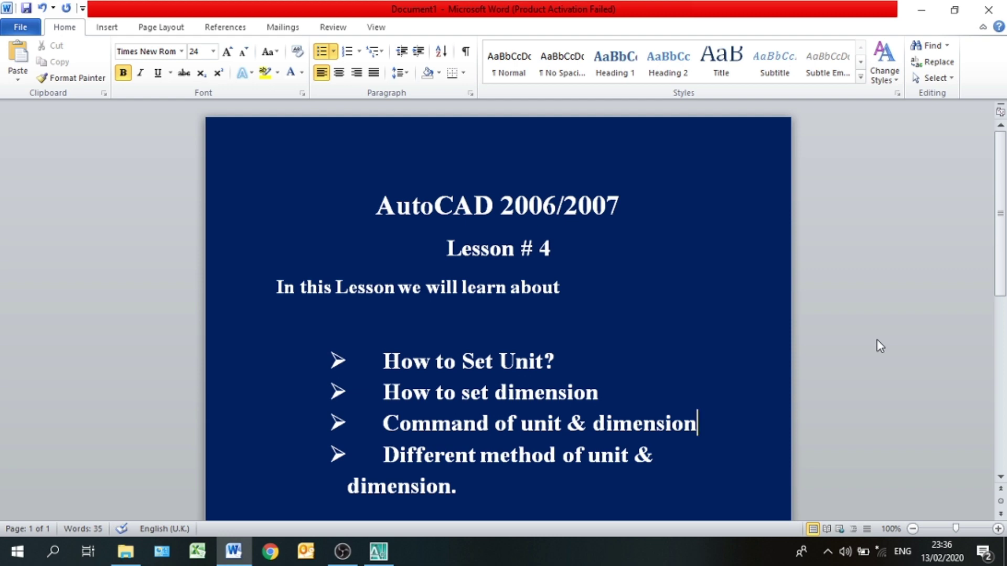
Step: Switch from the Word Lesson # 4 outline to the AutoCAD 2007 drawing
{"action": "left_click", "coordinate": [378, 551]}
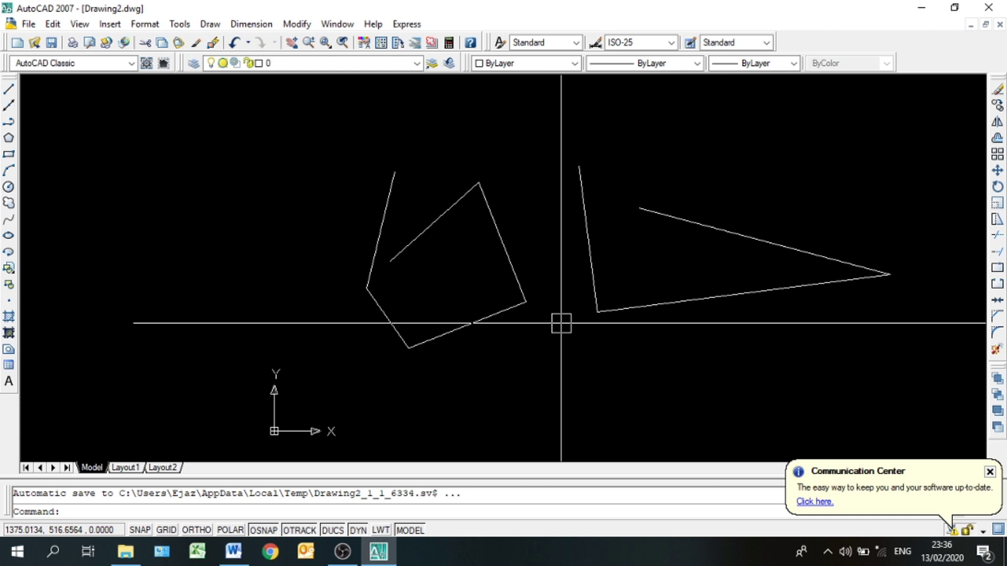
Step: Undo every earlier sketch until nothing remains, browse the menus, then return to the Word lesson
{"action": "key", "text": "ctrl+z"}
{"action": "key", "text": "ctrl+z"}
{"action": "key", "text": "ctrl+z"}
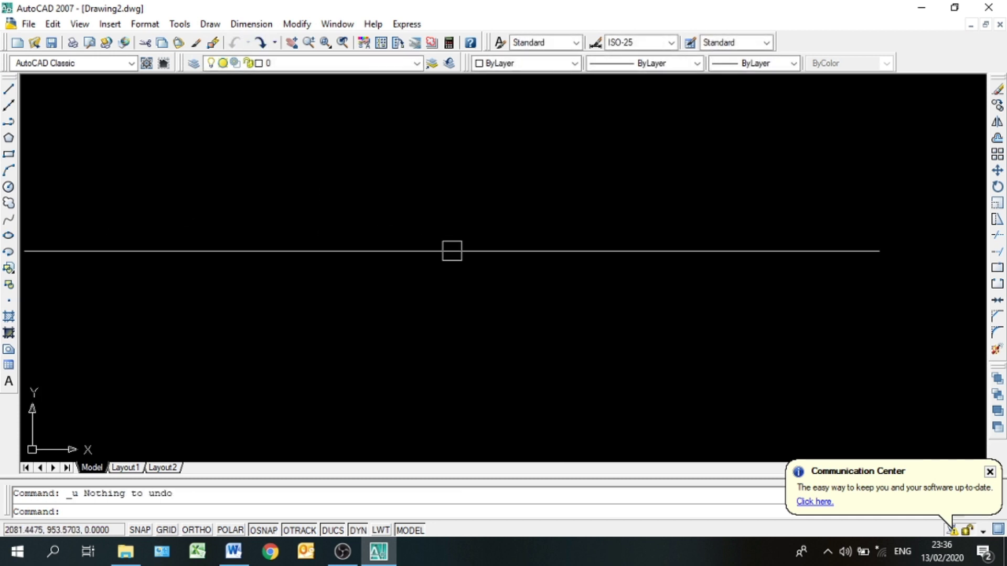
{"action": "left_click", "coordinate": [23, 25]}
{"action": "mouse_move", "coordinate": [45, 27]}
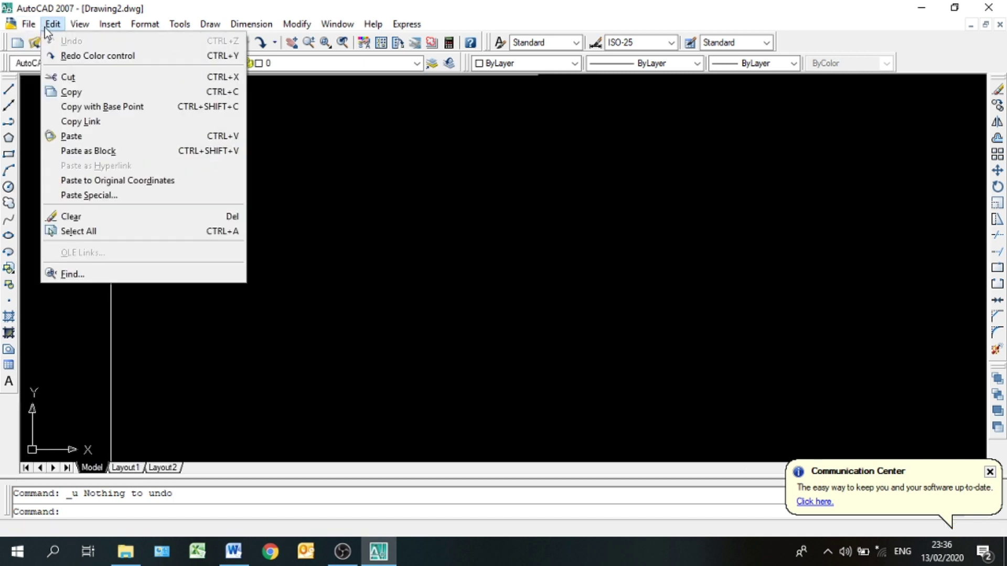
{"action": "mouse_move", "coordinate": [76, 32]}
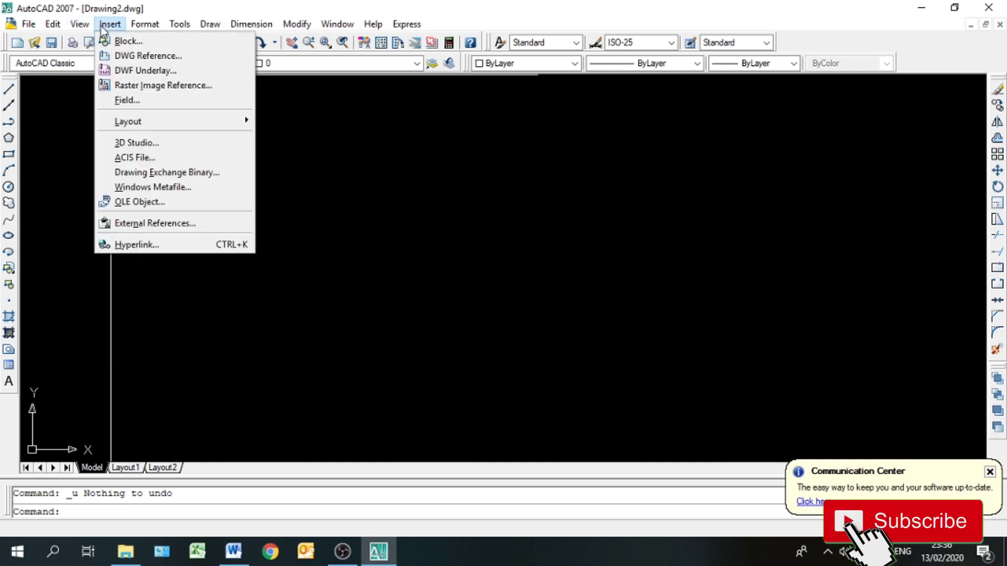
{"action": "mouse_move", "coordinate": [135, 29]}
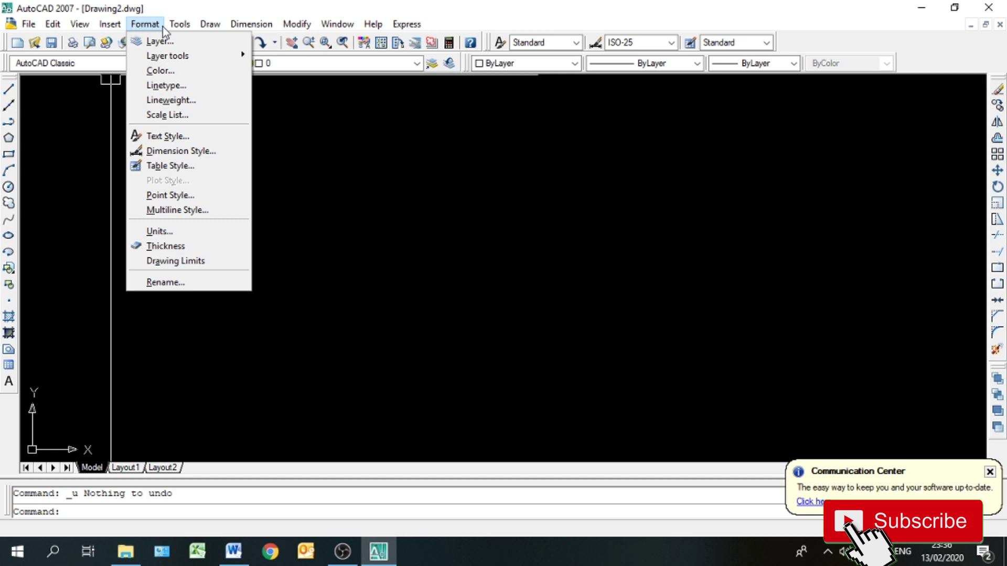
{"action": "mouse_move", "coordinate": [176, 28]}
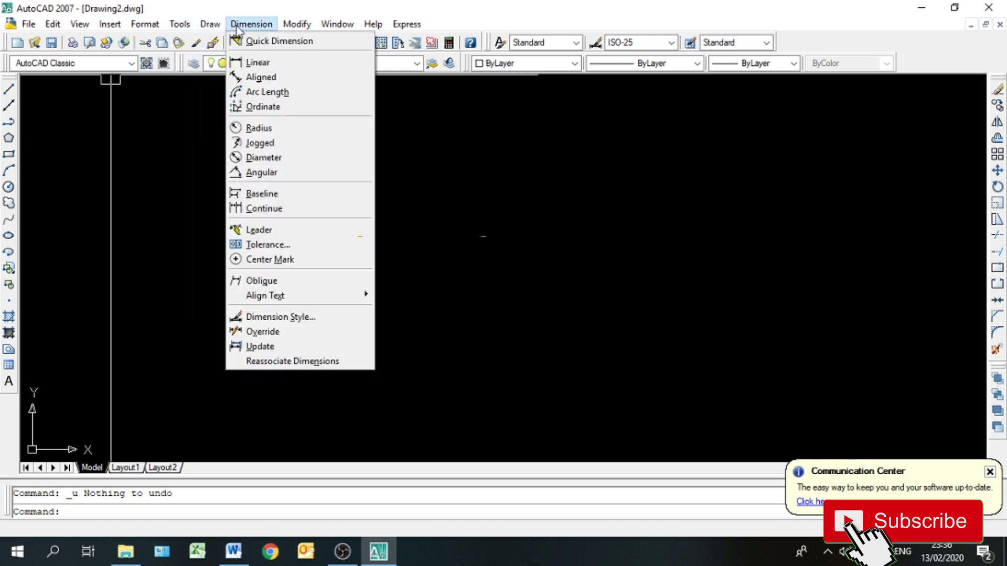
{"action": "mouse_move", "coordinate": [298, 32]}
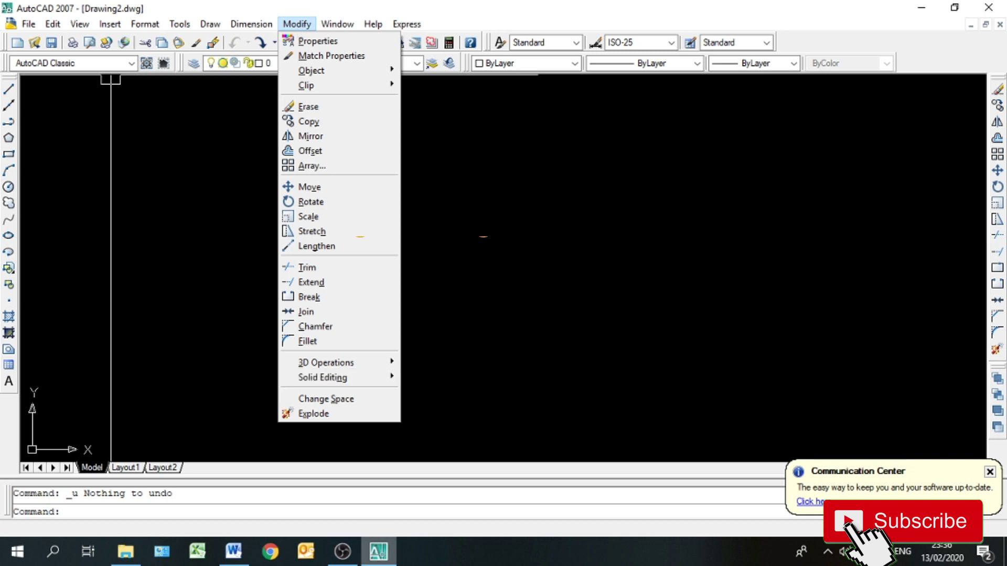
{"action": "left_click", "coordinate": [241, 555]}
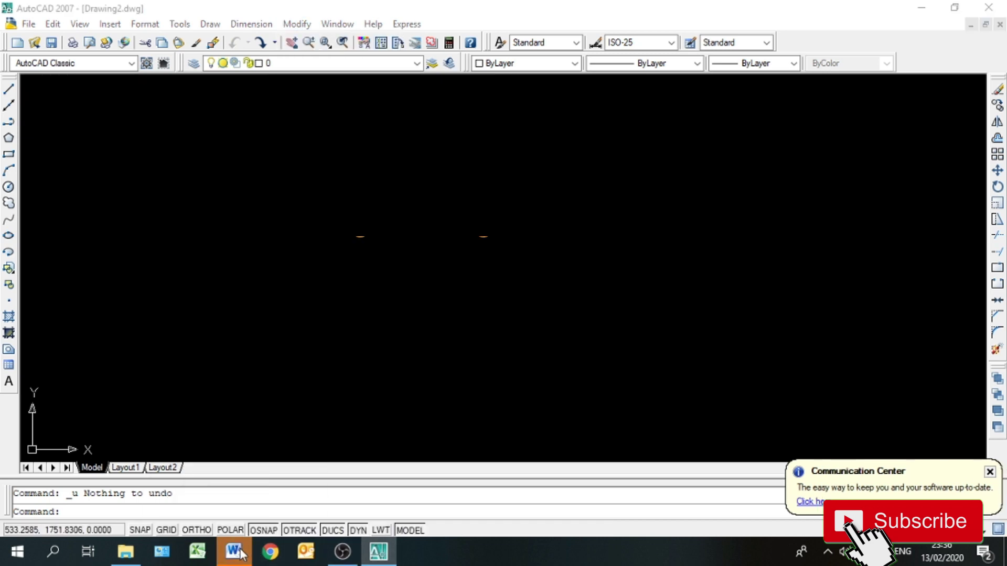
{"action": "left_click", "coordinate": [531, 252]}
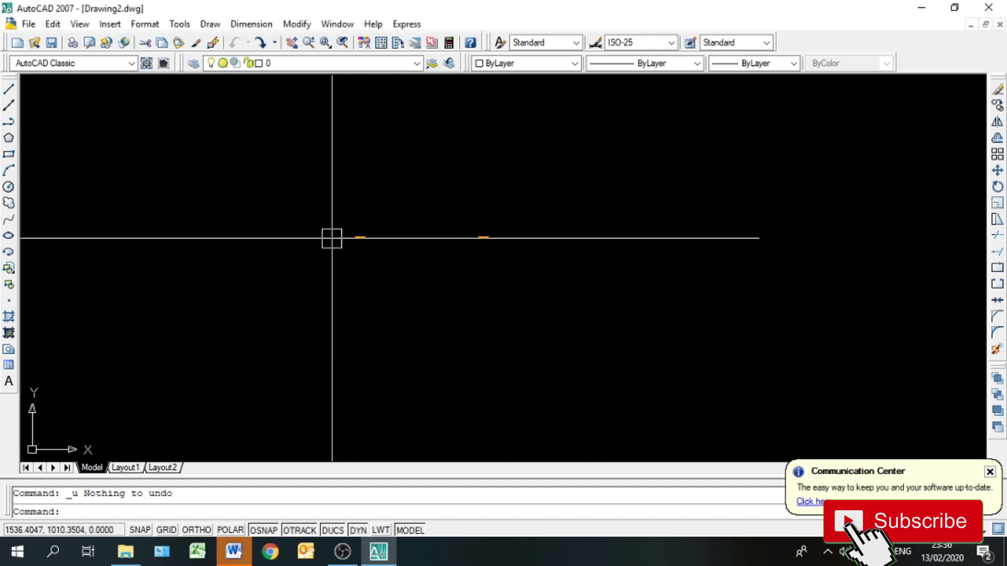
{"action": "type", "text": "l"}
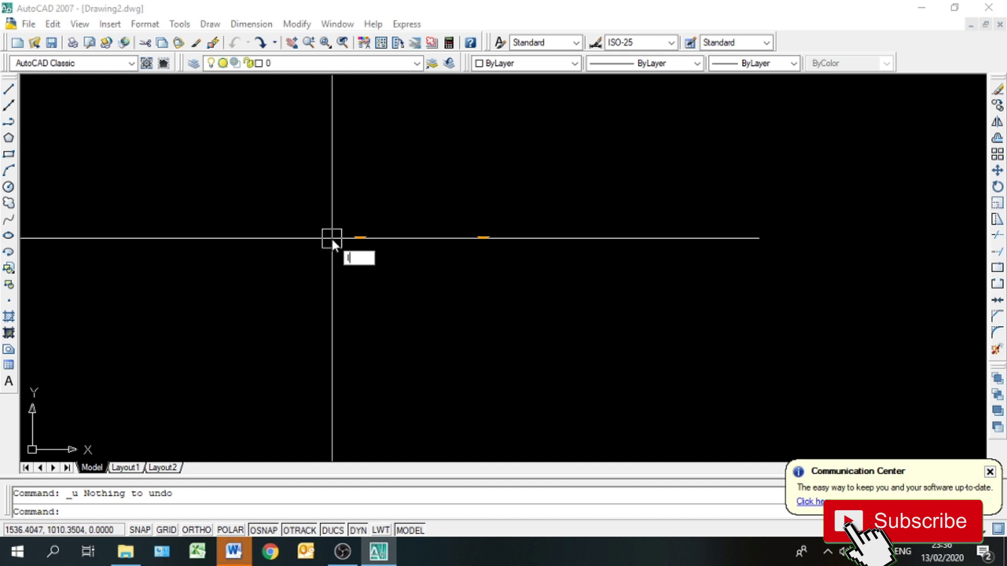
{"action": "key", "text": "Return"}
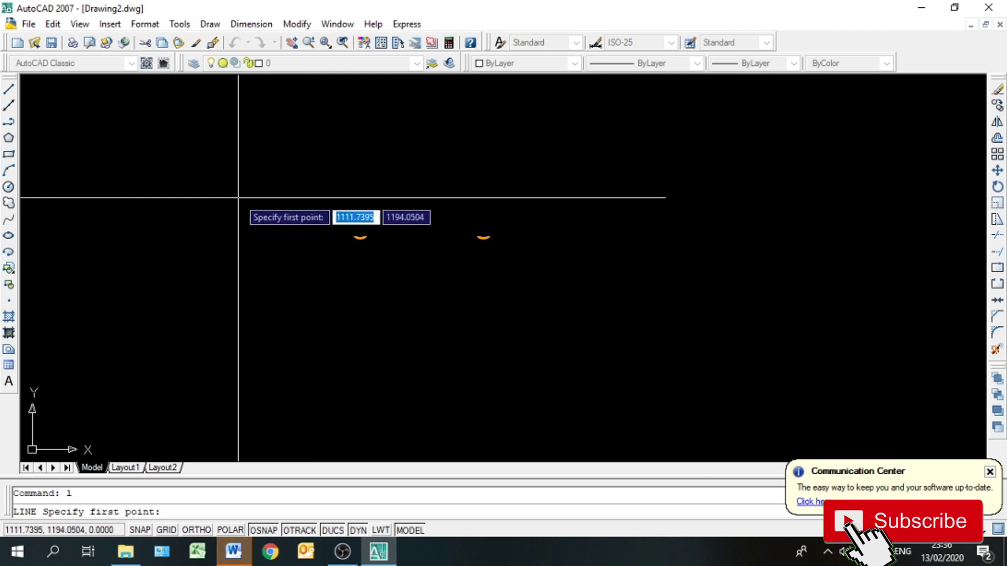
{"action": "key", "text": "Escape"}
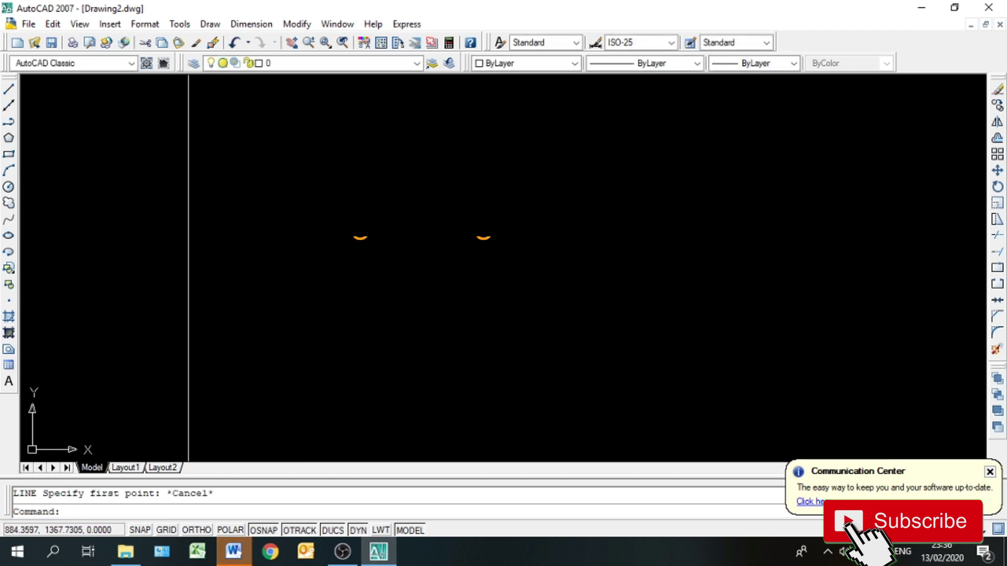
{"action": "left_click", "coordinate": [8, 91]}
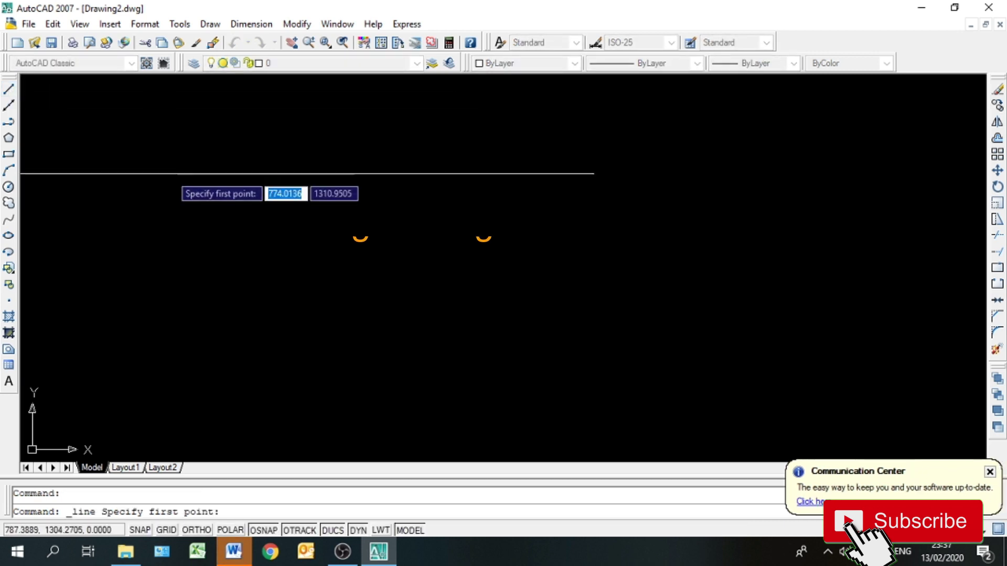
{"action": "left_click", "coordinate": [180, 176]}
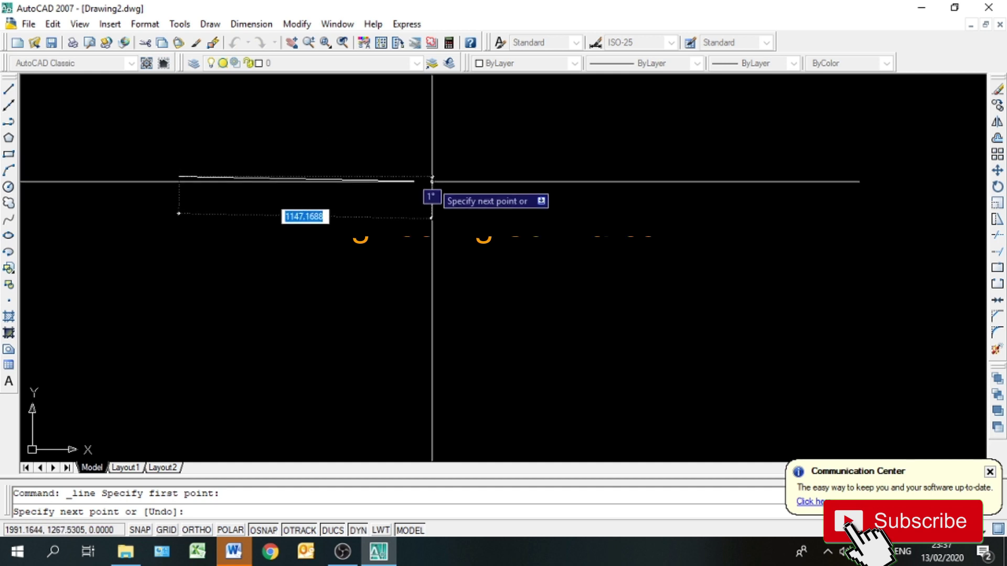
{"action": "type", "text": "12"}
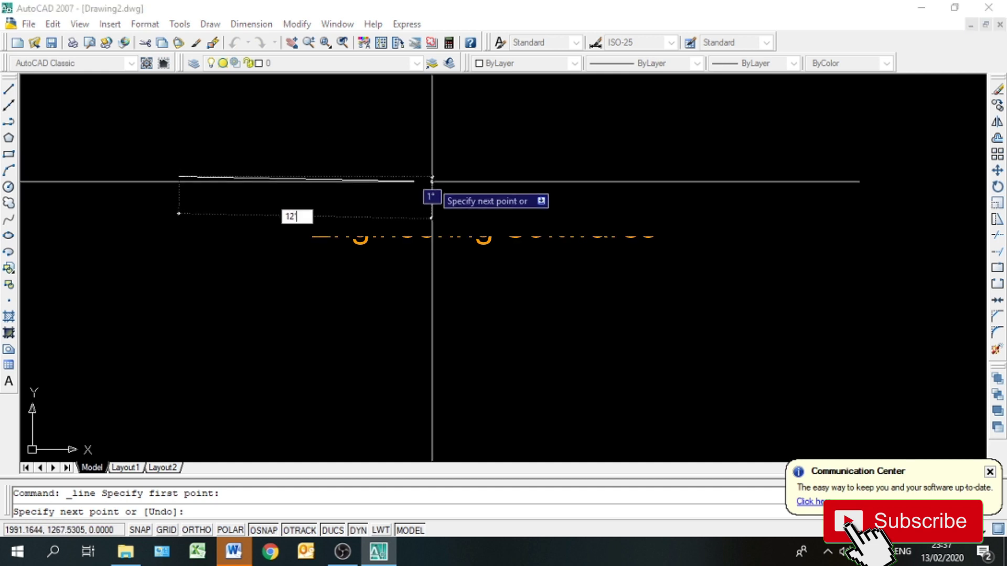
{"action": "type", "text": "'"}
{"action": "key", "text": "Return"}
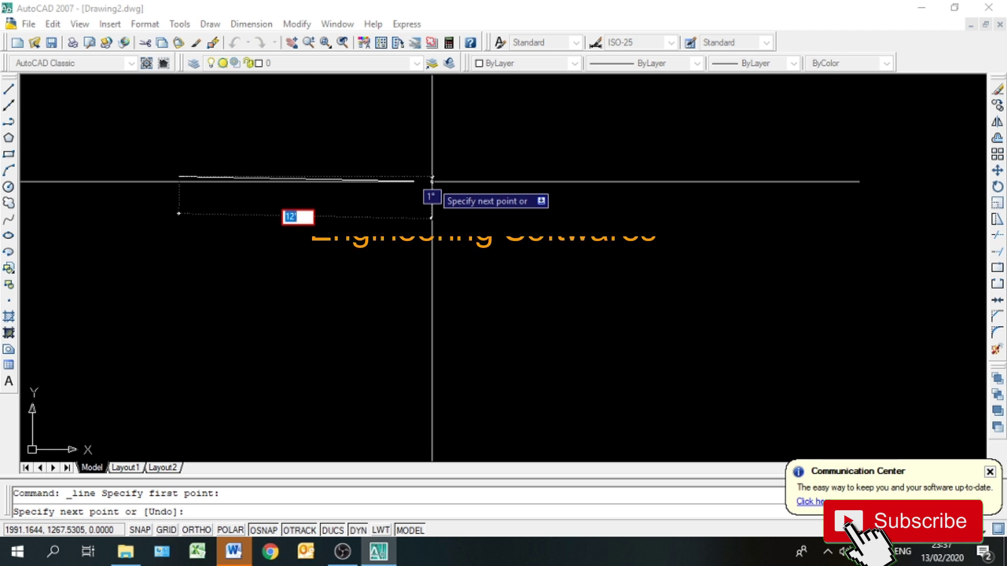
{"action": "key", "text": "Escape"}
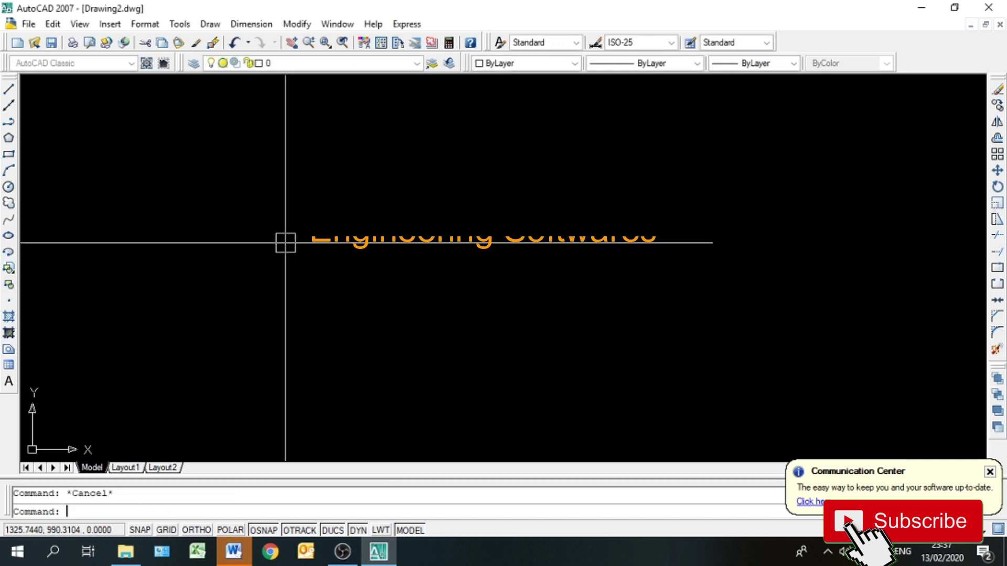
{"action": "left_click", "coordinate": [10, 90]}
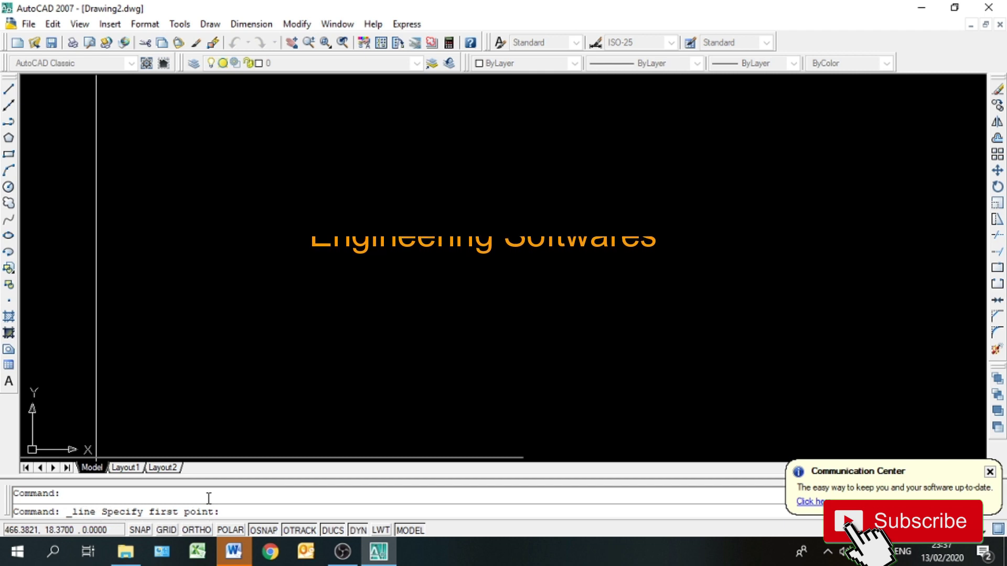
{"action": "left_click", "coordinate": [166, 265]}
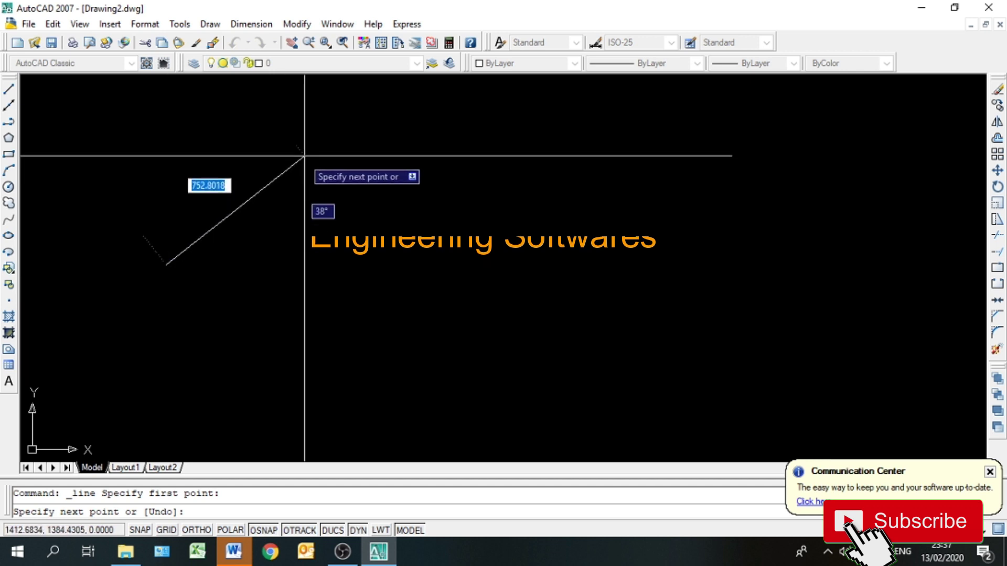
{"action": "type", "text": "12"}
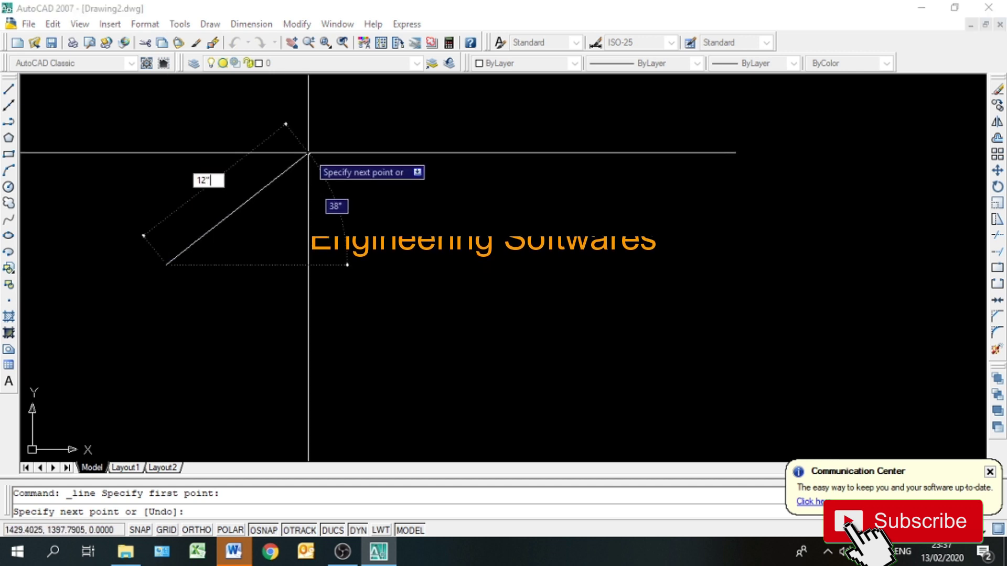
{"action": "key", "text": "Return"}
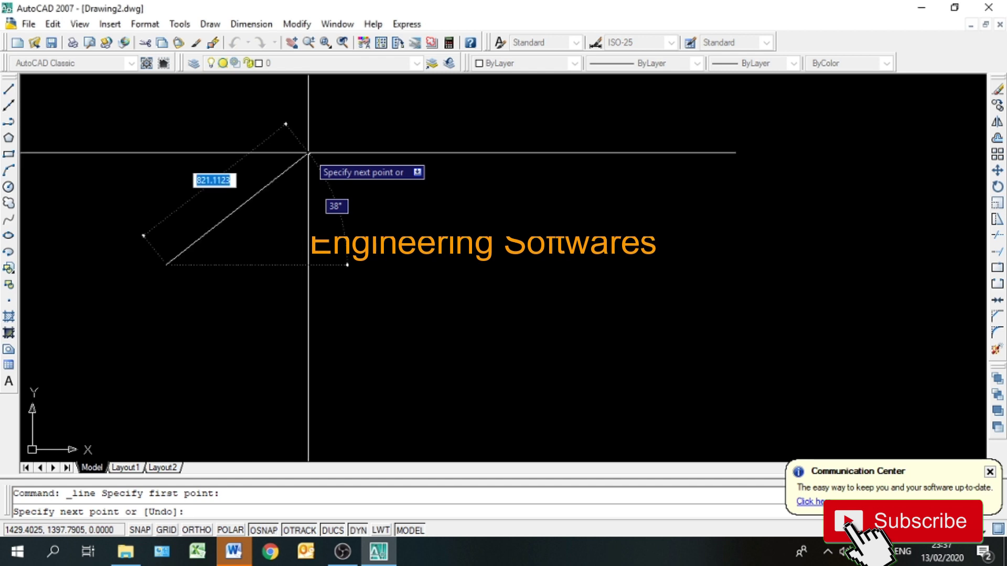
{"action": "key", "text": "Escape"}
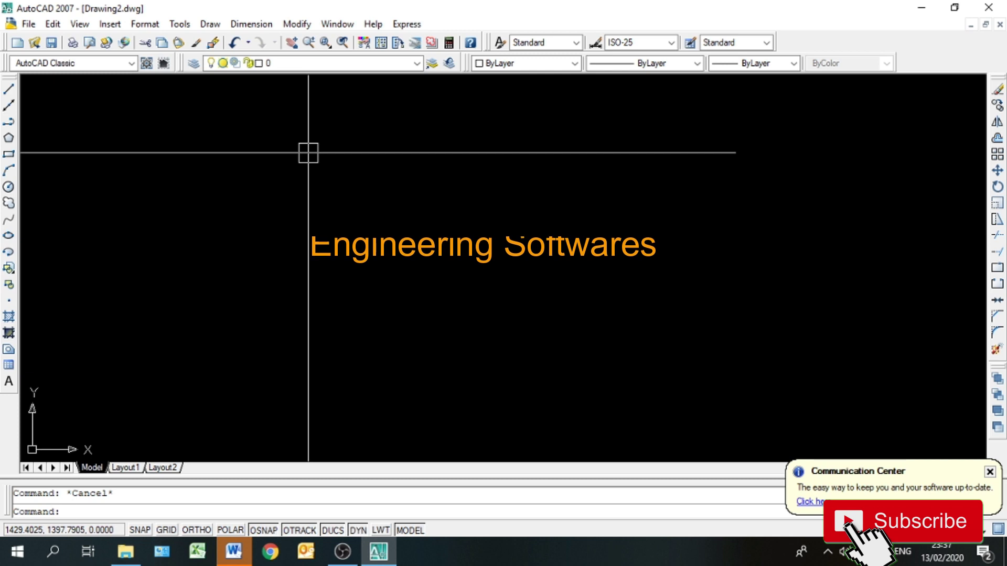
Step: Browse the Insert and File menus, then open the Format menu
{"action": "left_click", "coordinate": [107, 23]}
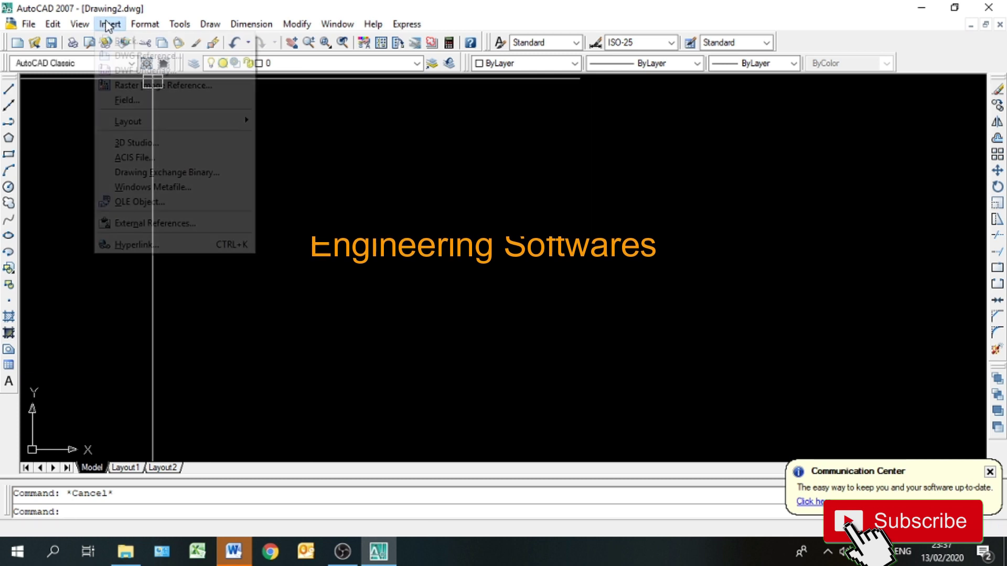
{"action": "mouse_move", "coordinate": [87, 27]}
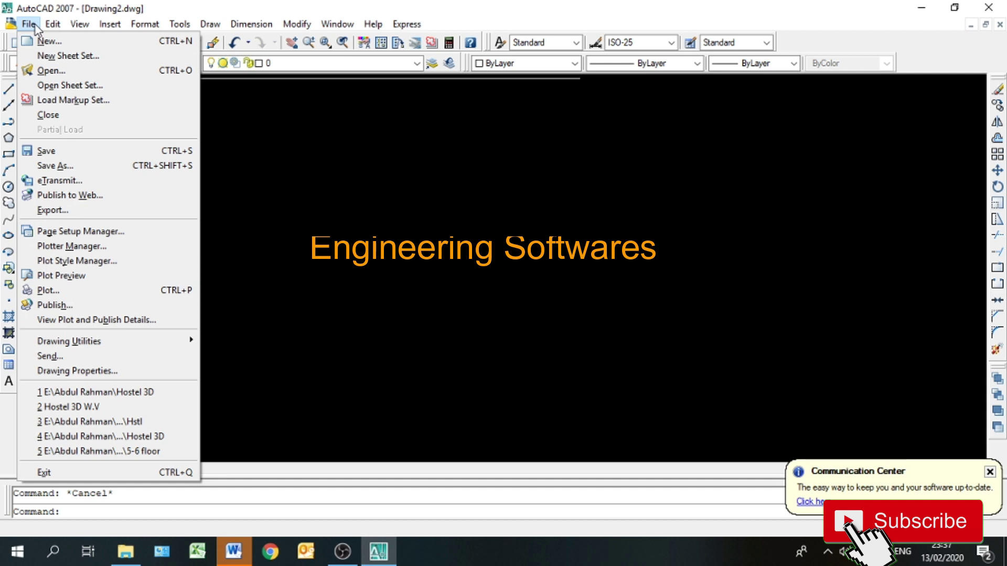
{"action": "left_click", "coordinate": [35, 24]}
{"action": "left_click", "coordinate": [109, 25]}
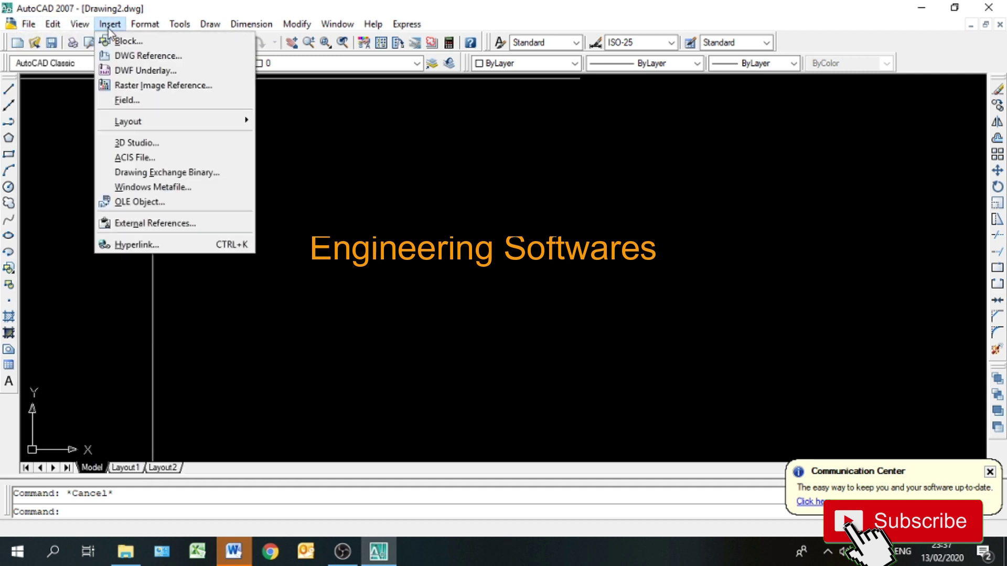
{"action": "mouse_move", "coordinate": [157, 25]}
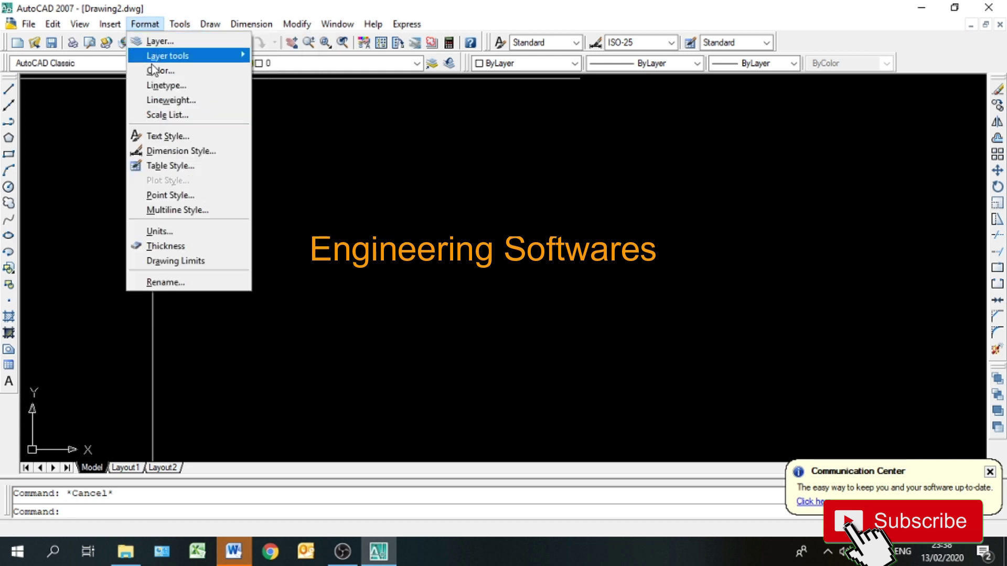
Step: Set Drawing Units to Architectural, 0'-0" precision, Inches insertion scale, and dismiss the update balloon
{"action": "left_click", "coordinate": [155, 230]}
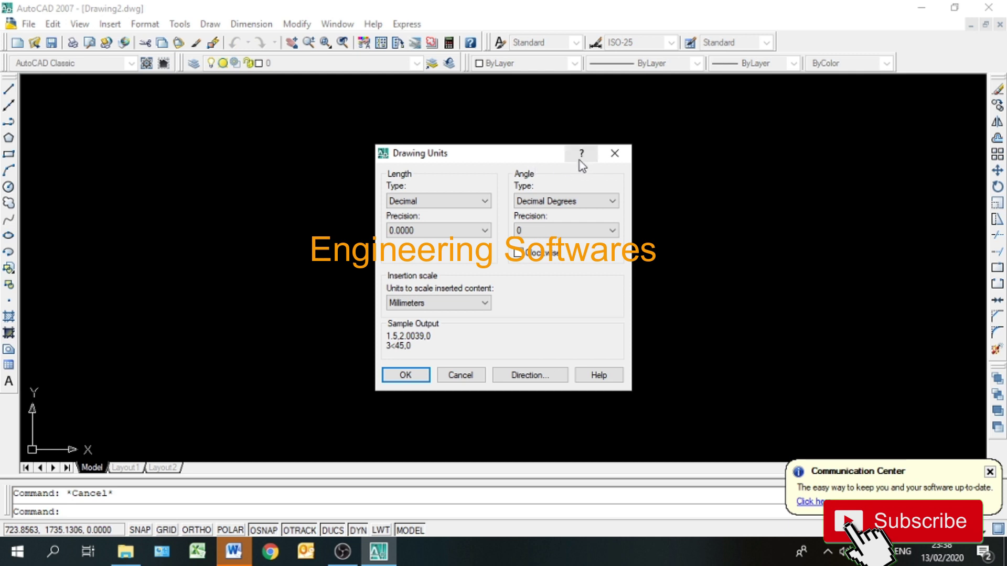
{"action": "left_click", "coordinate": [615, 153]}
{"action": "left_click", "coordinate": [144, 25]}
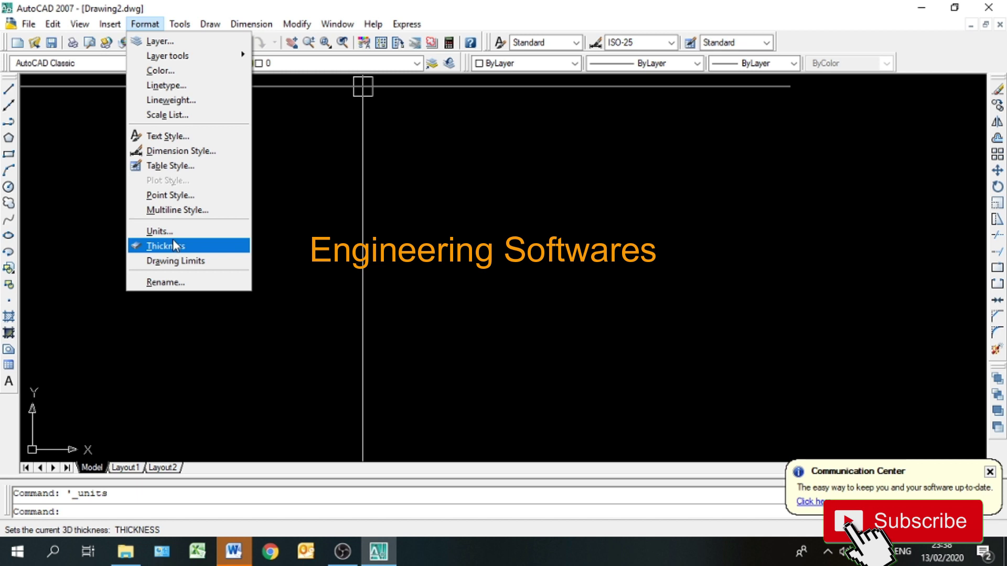
{"action": "left_click", "coordinate": [160, 231]}
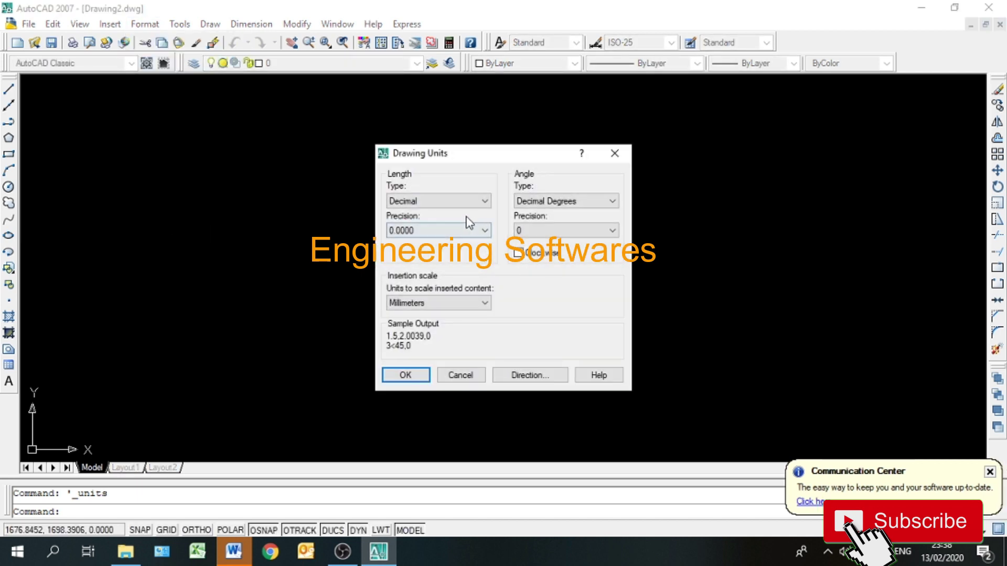
{"action": "left_click", "coordinate": [463, 202]}
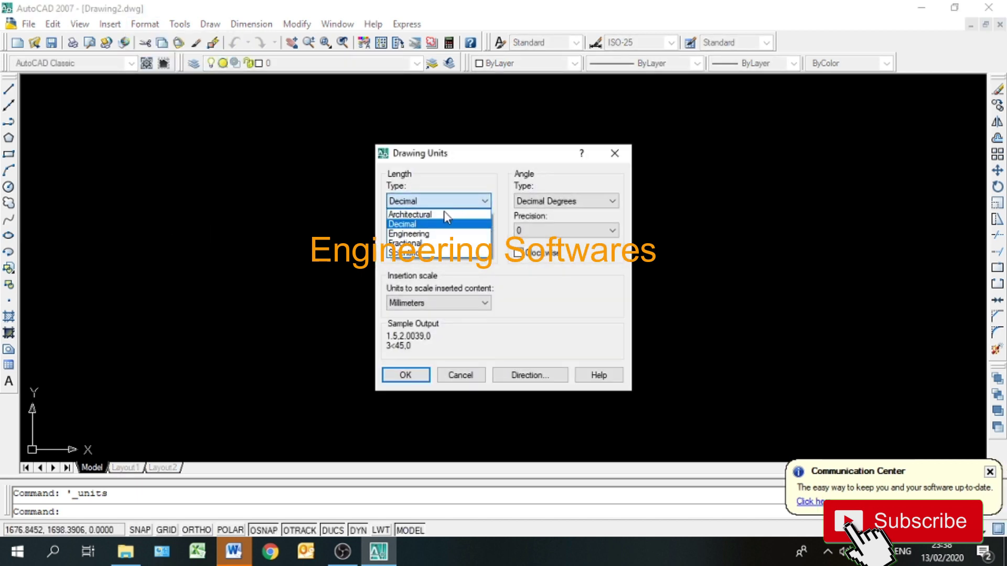
{"action": "left_click", "coordinate": [446, 215]}
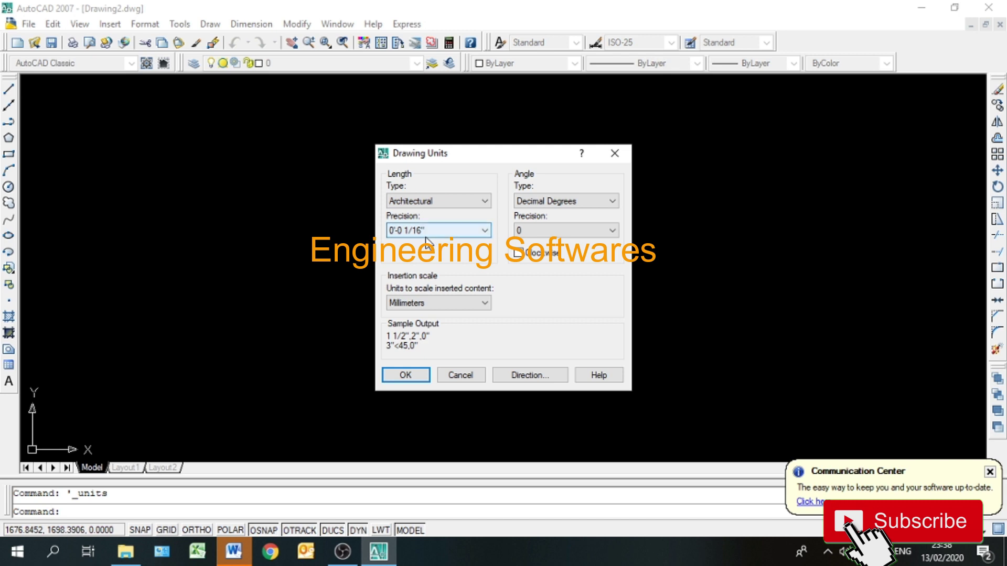
{"action": "left_click", "coordinate": [406, 233]}
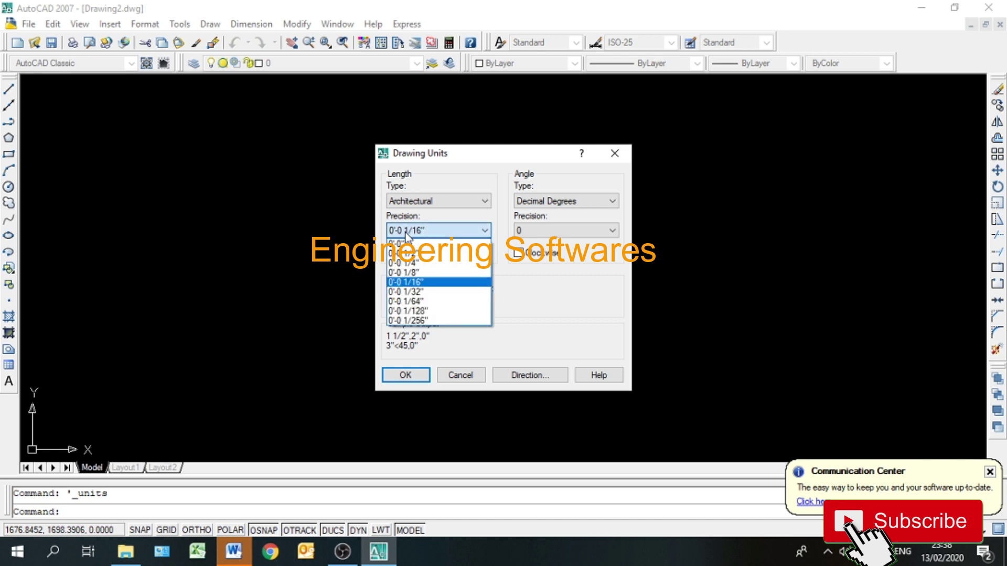
{"action": "left_click", "coordinate": [401, 243]}
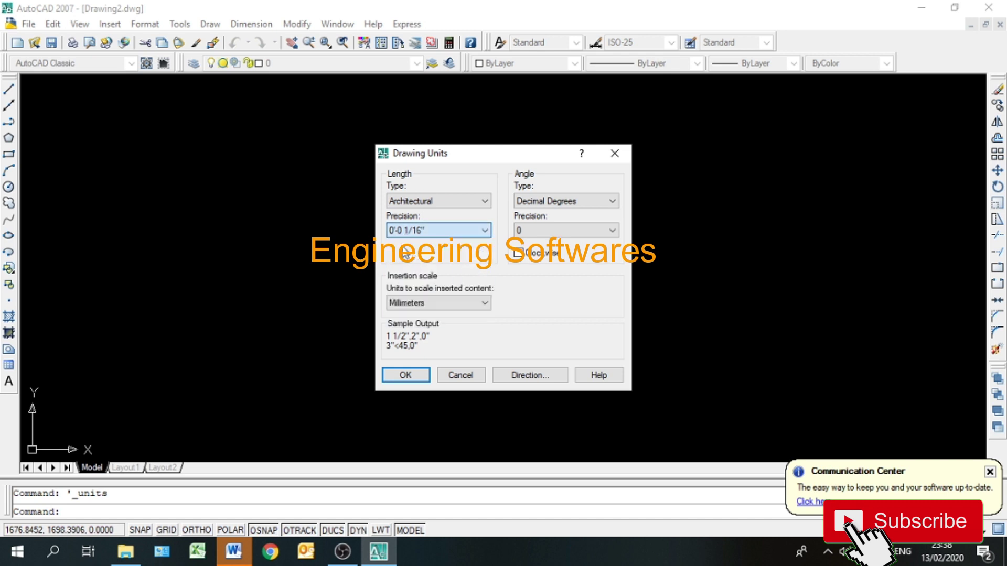
{"action": "left_click", "coordinate": [415, 304]}
{"action": "left_click", "coordinate": [414, 326]}
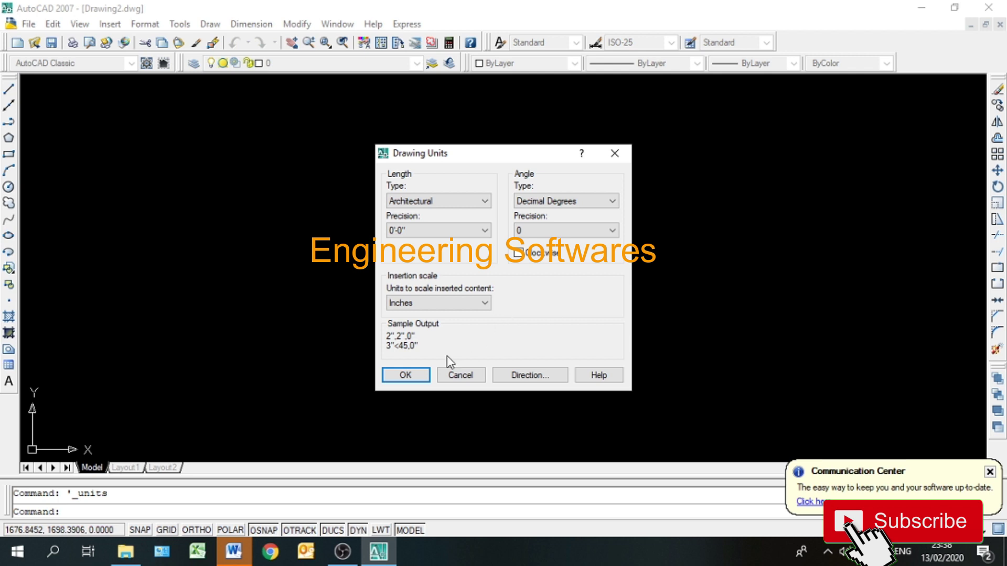
{"action": "left_click", "coordinate": [405, 375]}
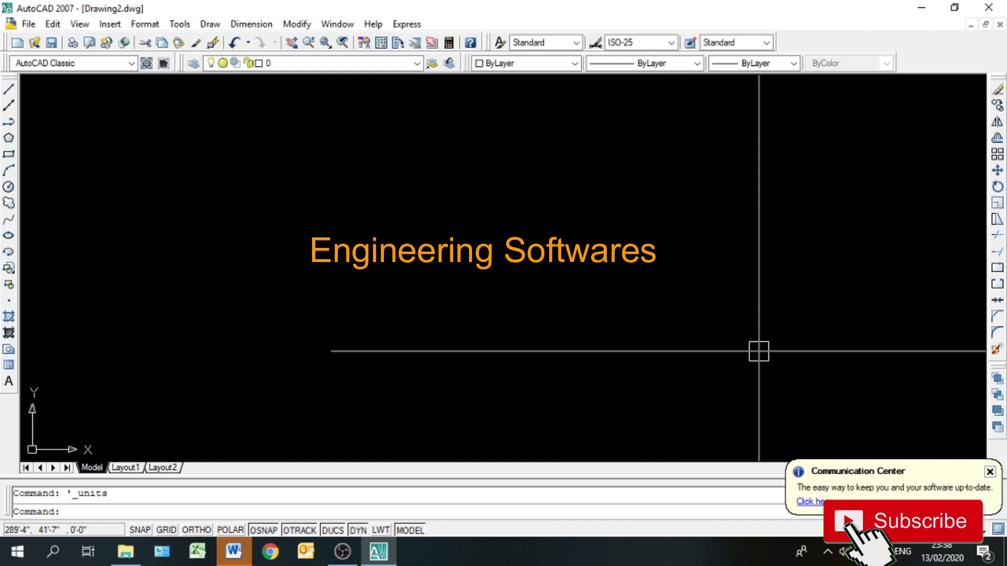
{"action": "left_click", "coordinate": [990, 472]}
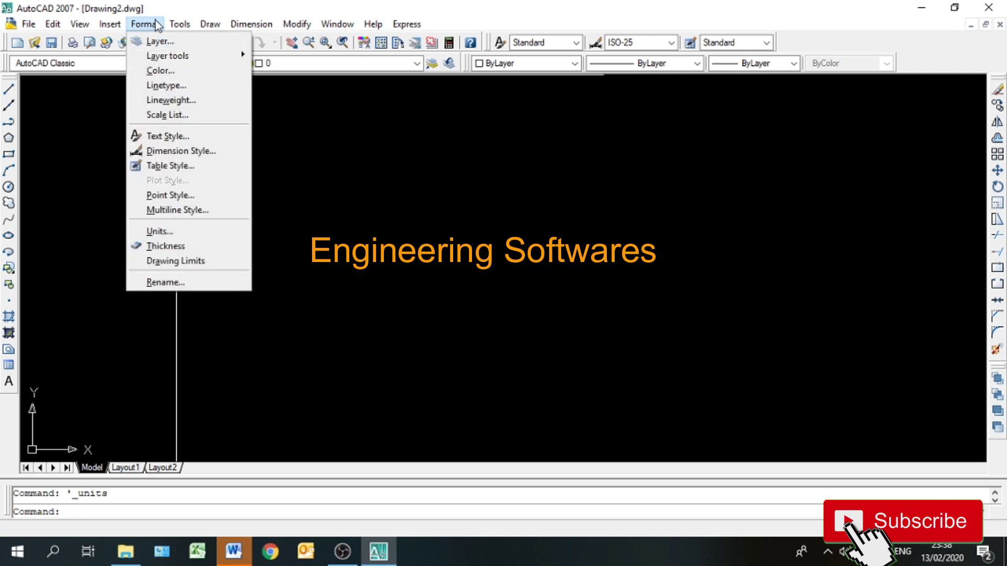
{"action": "left_click", "coordinate": [369, 227]}
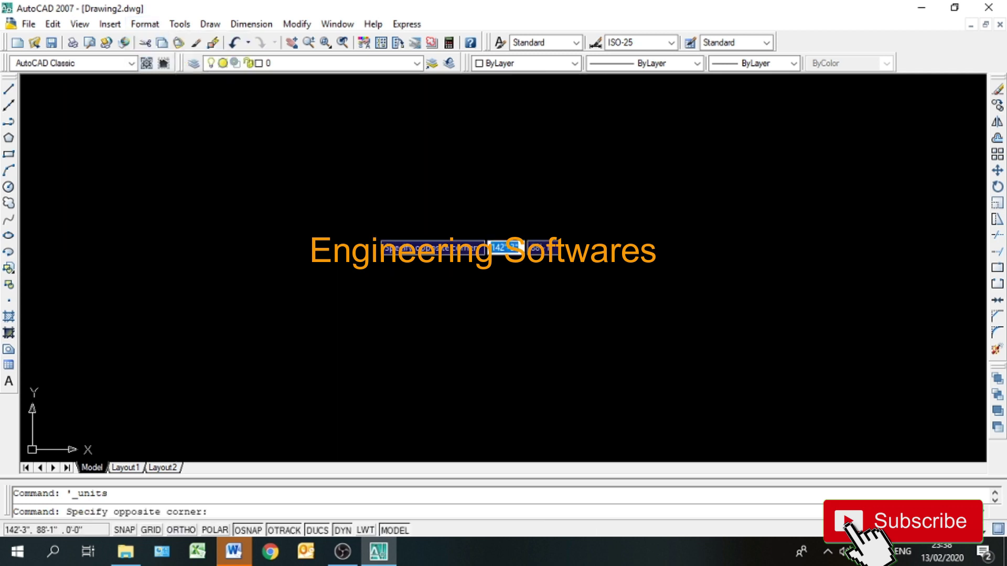
{"action": "type", "text": "un"}
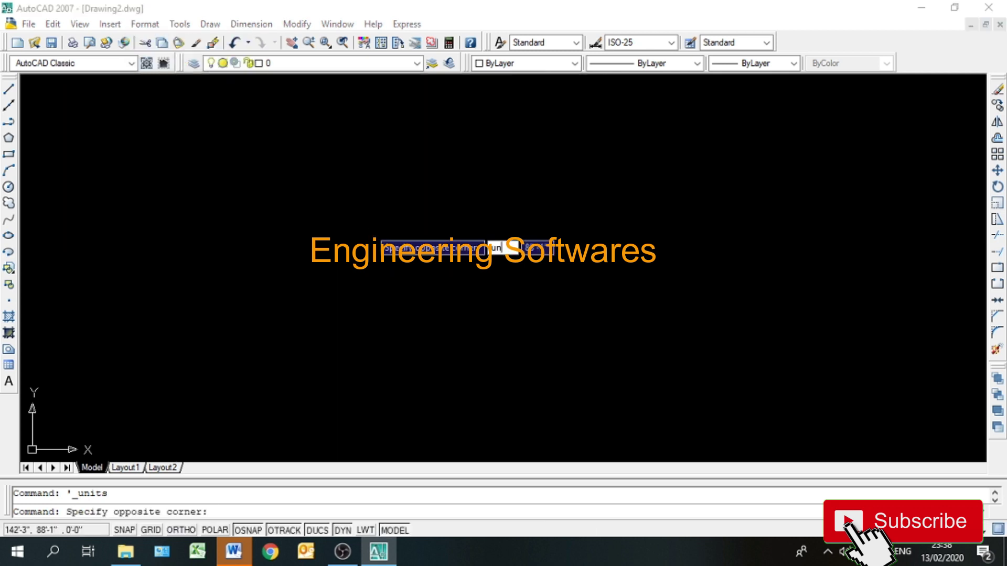
{"action": "key", "text": "Return"}
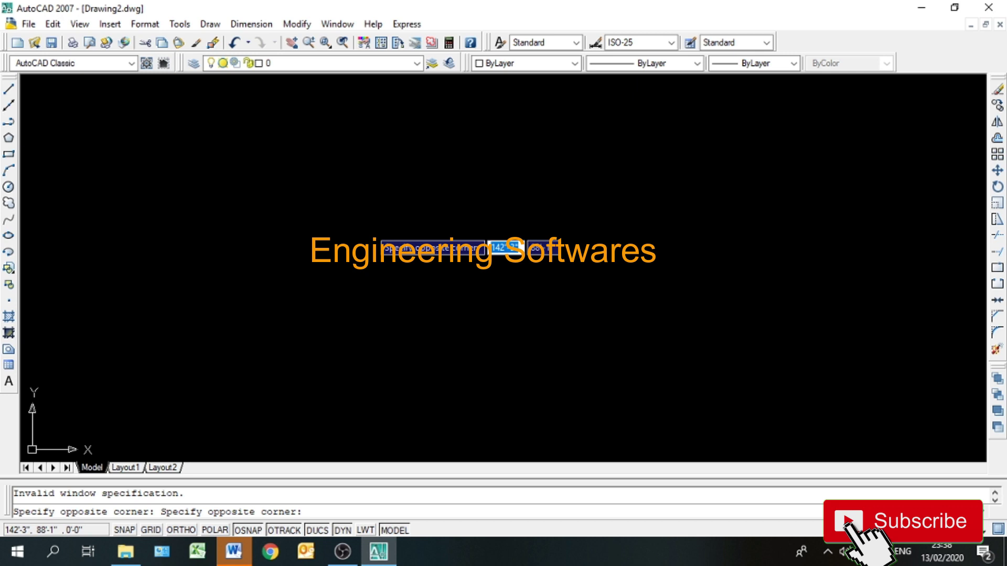
{"action": "key", "text": "Escape"}
{"action": "type", "text": "un"}
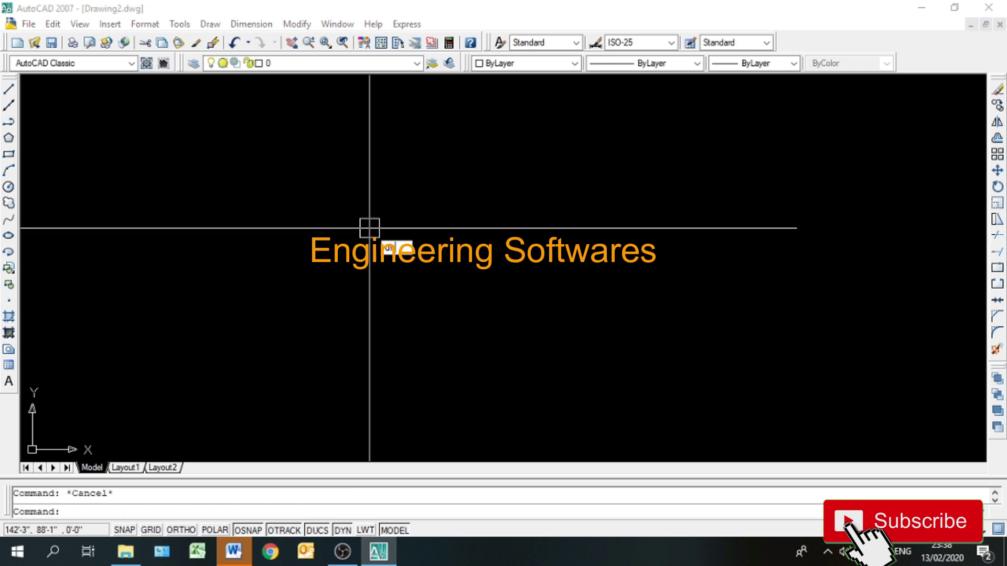
{"action": "key", "text": "Return"}
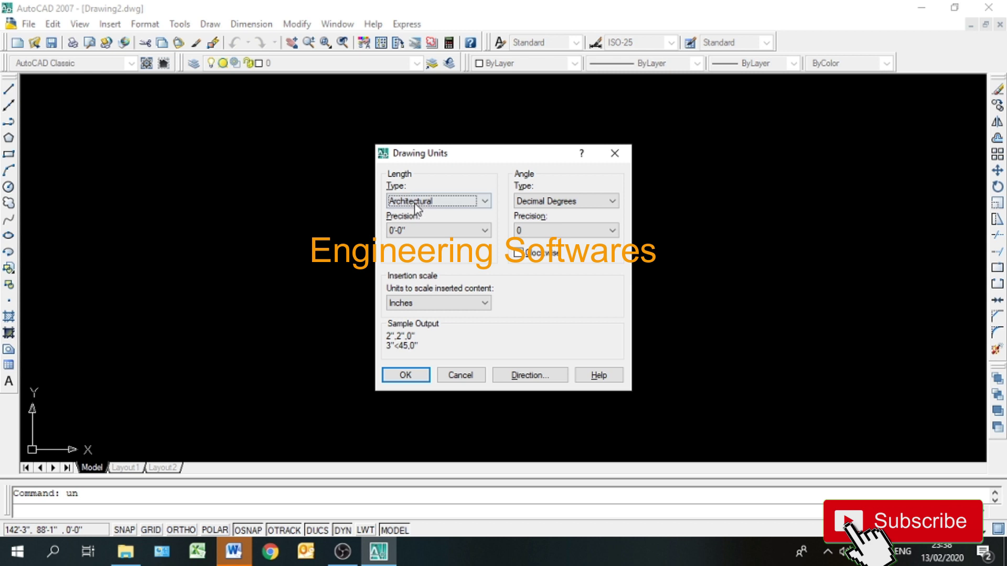
{"action": "left_click", "coordinate": [425, 202]}
{"action": "left_click", "coordinate": [422, 211]}
{"action": "left_click", "coordinate": [422, 230]}
{"action": "left_click", "coordinate": [417, 240]}
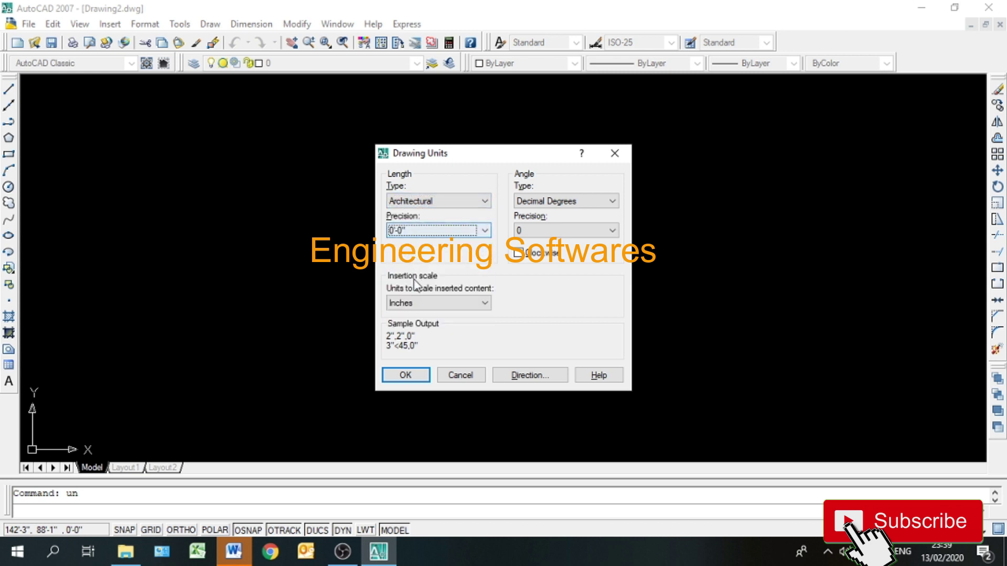
{"action": "left_click", "coordinate": [413, 298]}
{"action": "left_click", "coordinate": [414, 298]}
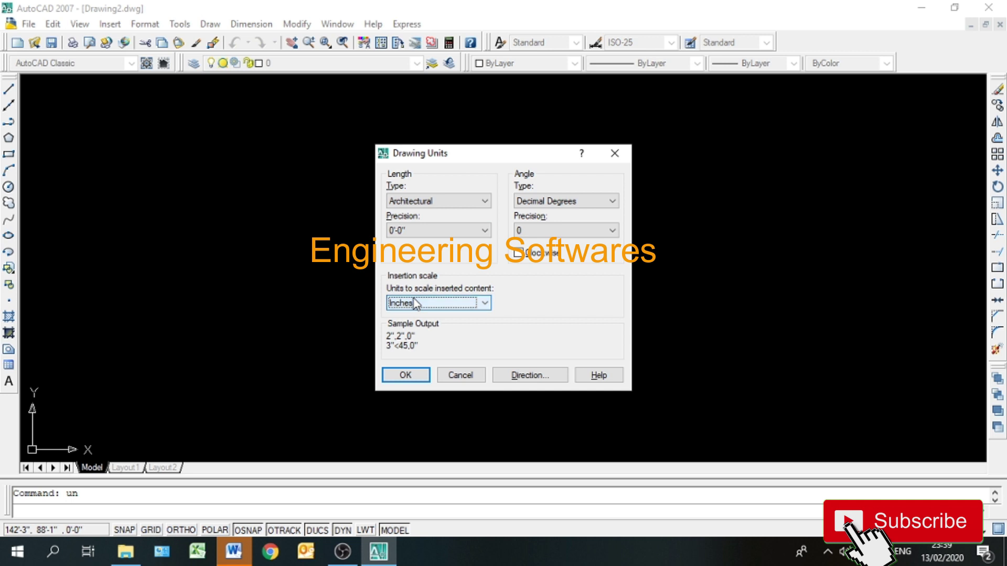
{"action": "left_click", "coordinate": [406, 376]}
Step: Draw one 12' line from a picked start point, then bring up the Dimension Style Manager with D
{"action": "type", "text": "l"}
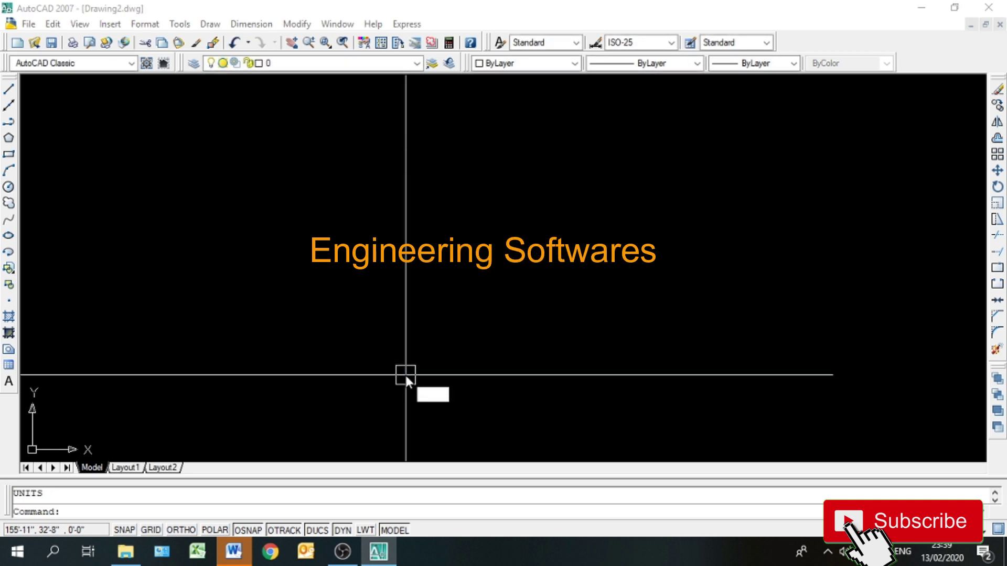
{"action": "key", "text": "Return"}
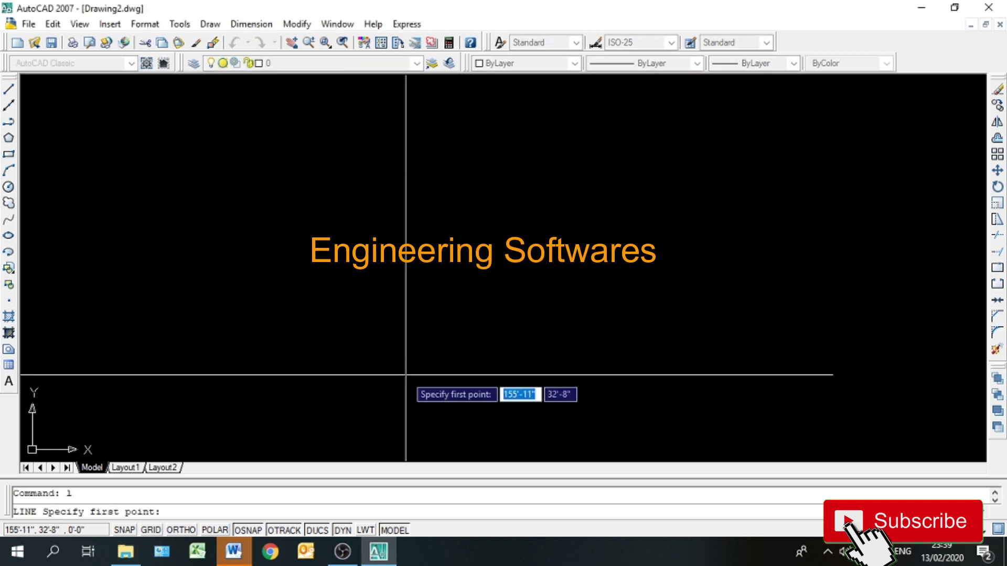
{"action": "left_click", "coordinate": [227, 217]}
{"action": "type", "text": "12"}
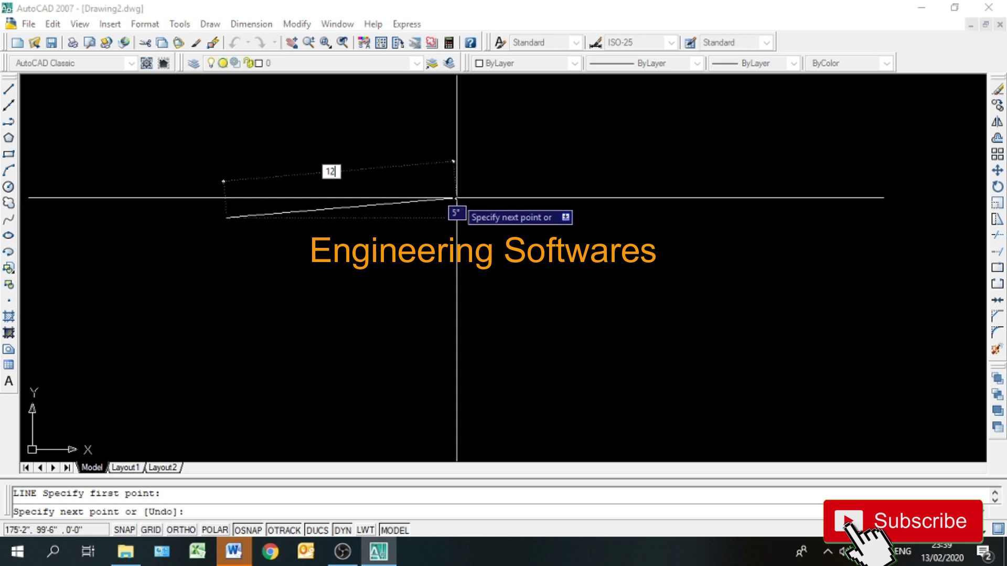
{"action": "type", "text": "'"}
{"action": "key", "text": "Return"}
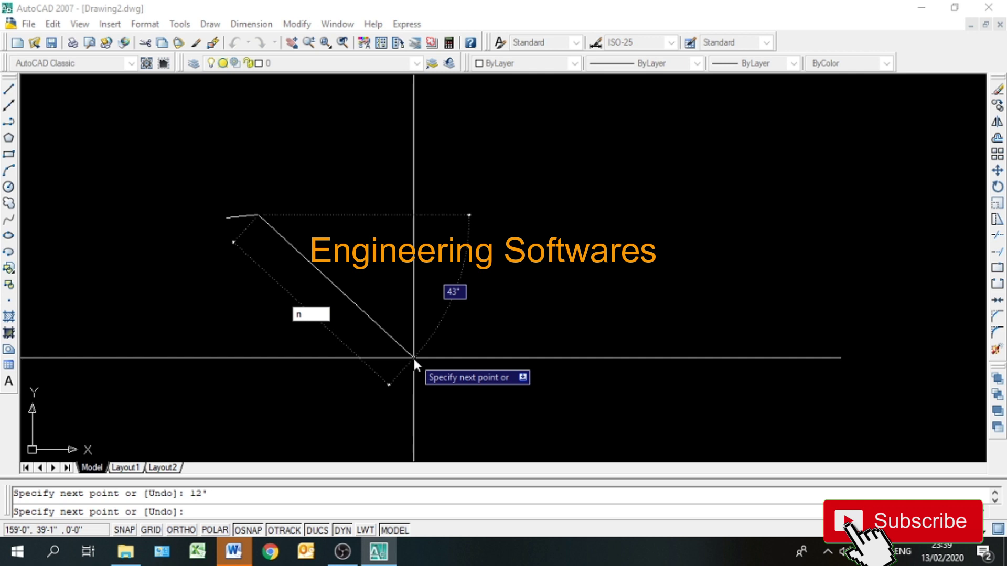
{"action": "key", "text": "Escape"}
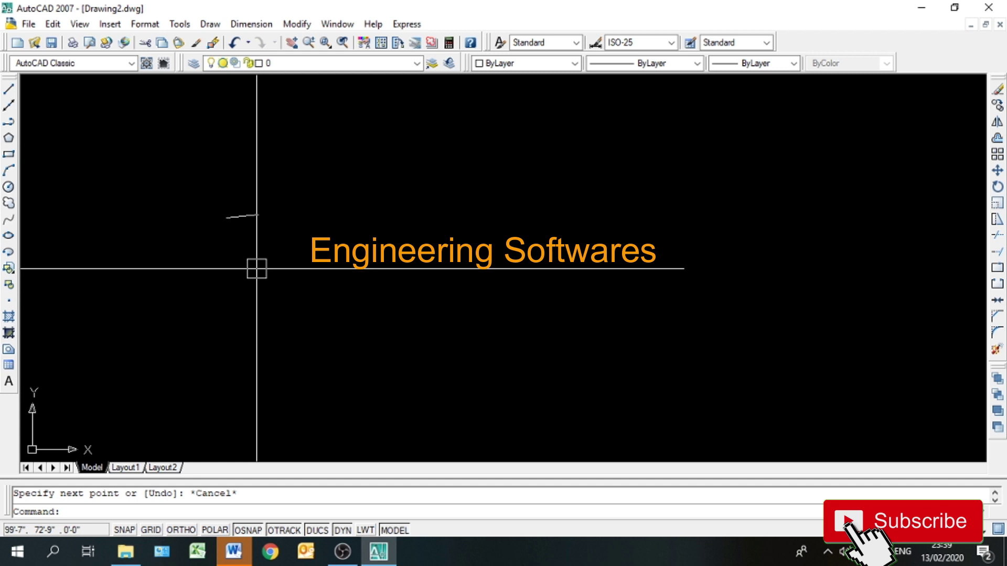
{"action": "type", "text": "d"}
{"action": "key", "text": "Return"}
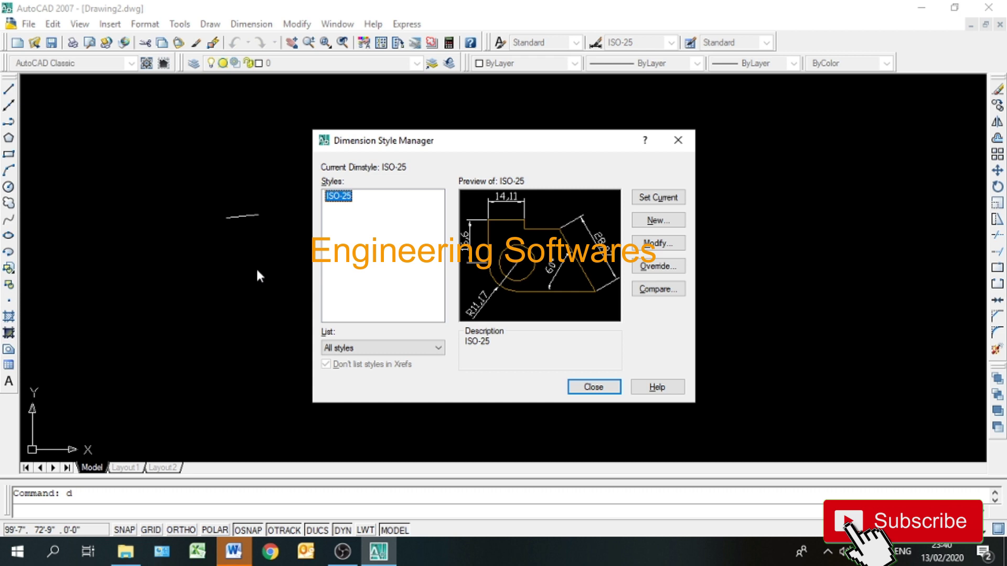
Step: Give ISO-25 Architectural primary units with 0'-0" precision and make it the current style
{"action": "left_click", "coordinate": [681, 140]}
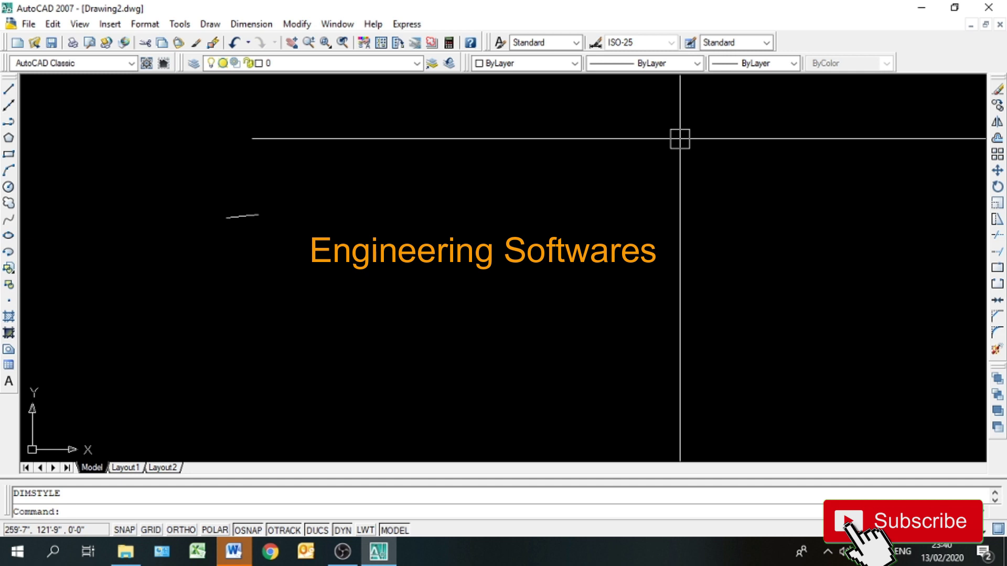
{"action": "type", "text": "d"}
{"action": "key", "text": "Return"}
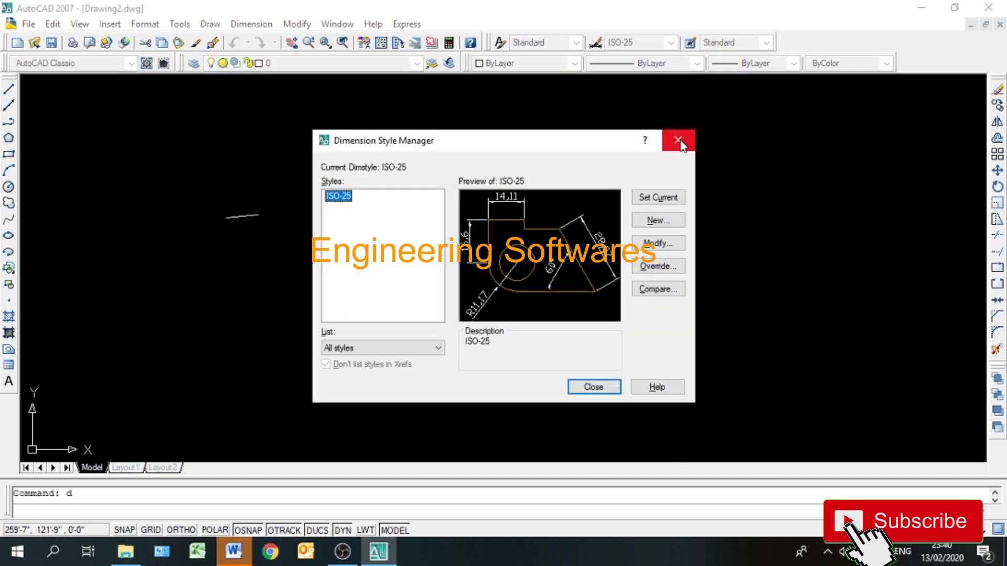
{"action": "left_click", "coordinate": [658, 244]}
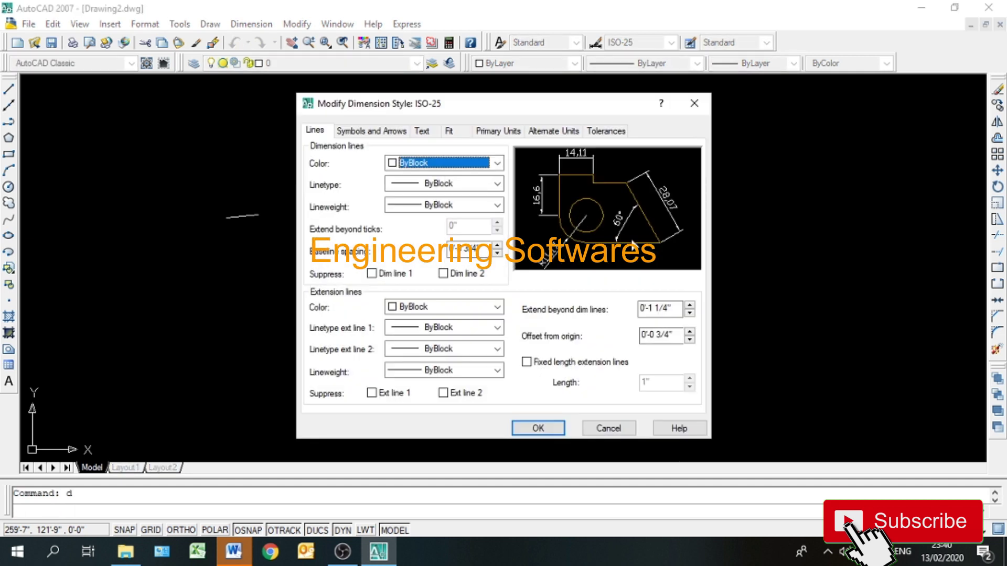
{"action": "left_click", "coordinate": [498, 131]}
{"action": "left_click", "coordinate": [457, 162]}
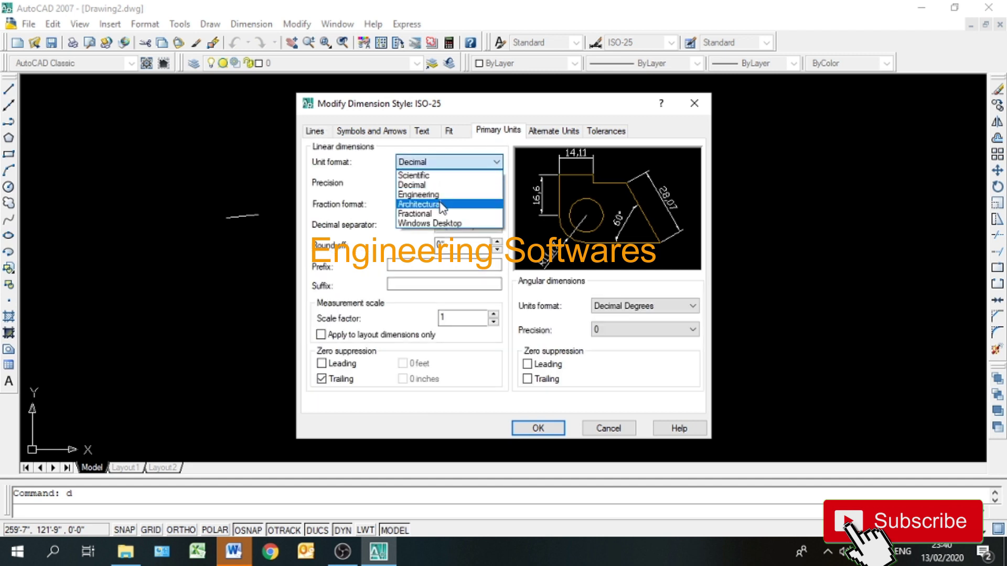
{"action": "left_click", "coordinate": [441, 206]}
{"action": "left_click", "coordinate": [416, 183]}
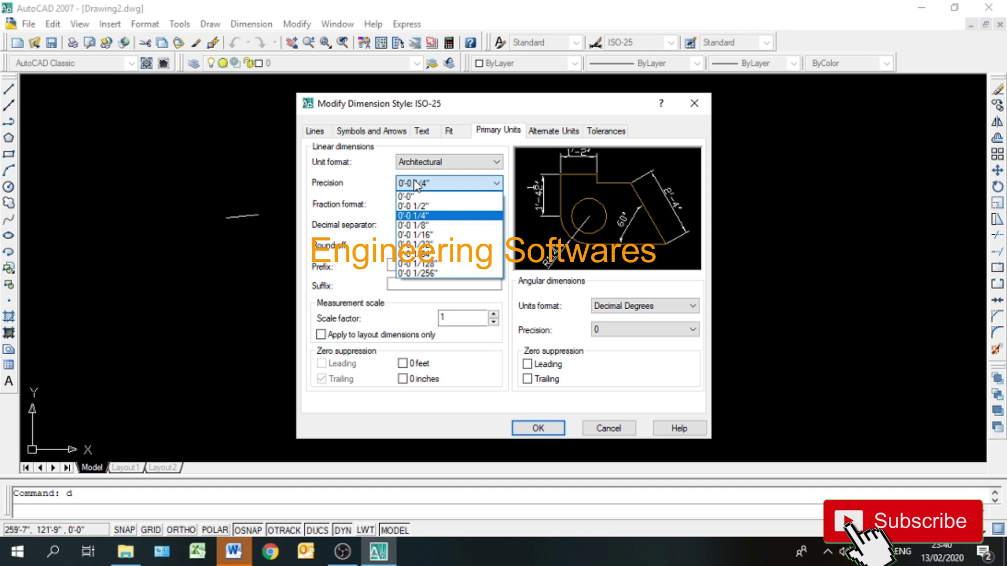
{"action": "left_click", "coordinate": [415, 196]}
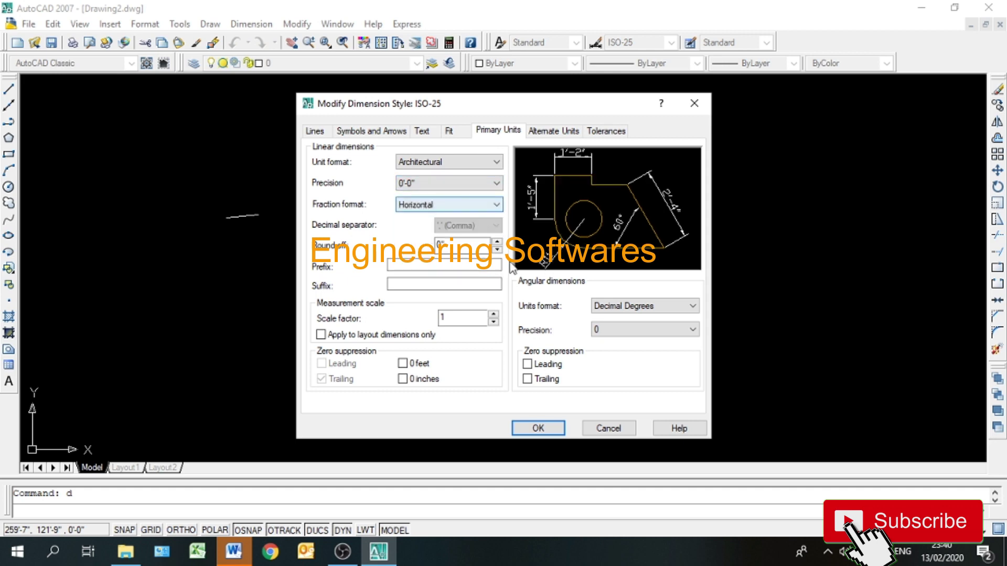
{"action": "left_click", "coordinate": [538, 428]}
{"action": "left_click", "coordinate": [658, 198]}
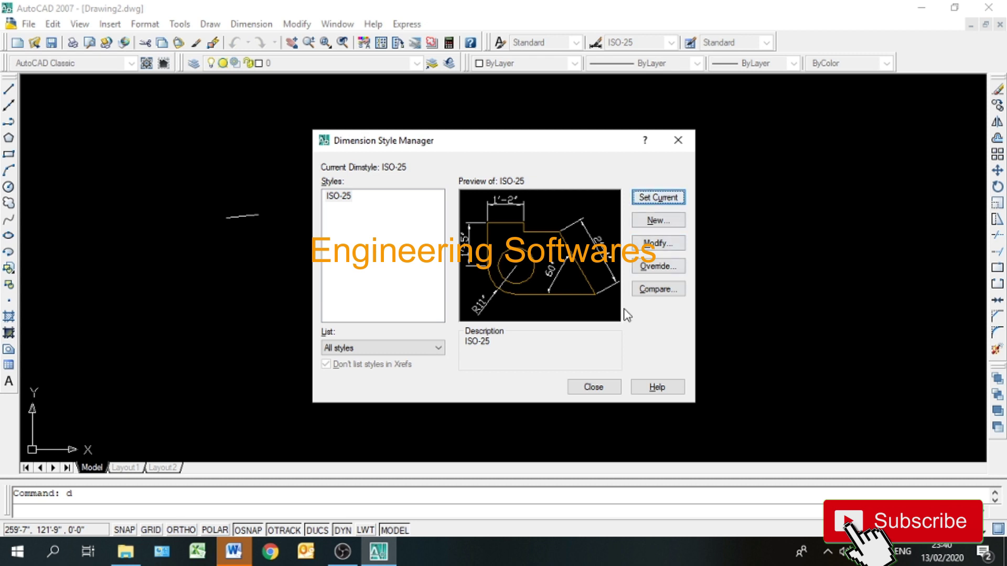
{"action": "left_click", "coordinate": [603, 387]}
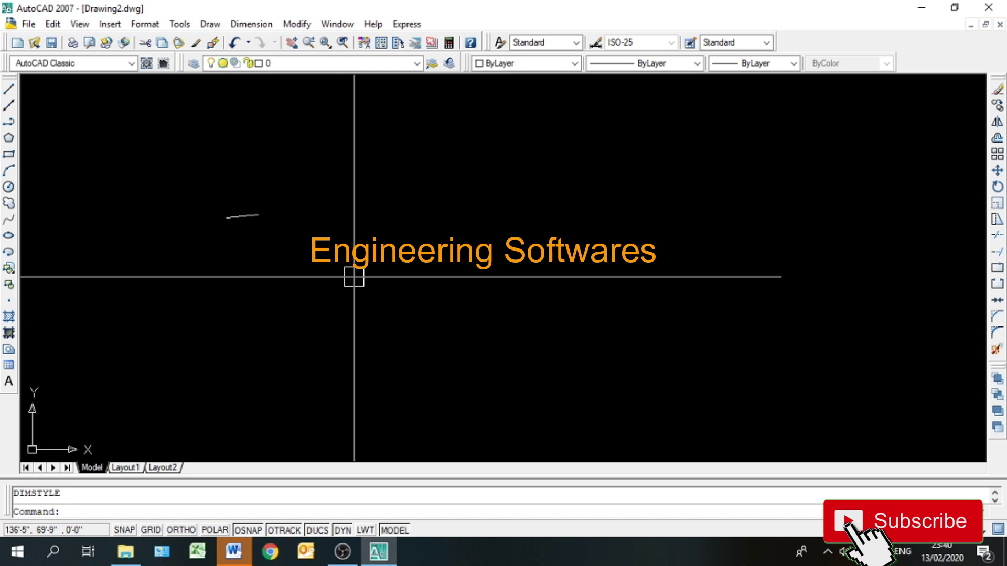
Step: Return to the drawing holding the 12-foot line with ISO-25 as the current style
{"action": "mouse_move", "coordinate": [235, 552]}
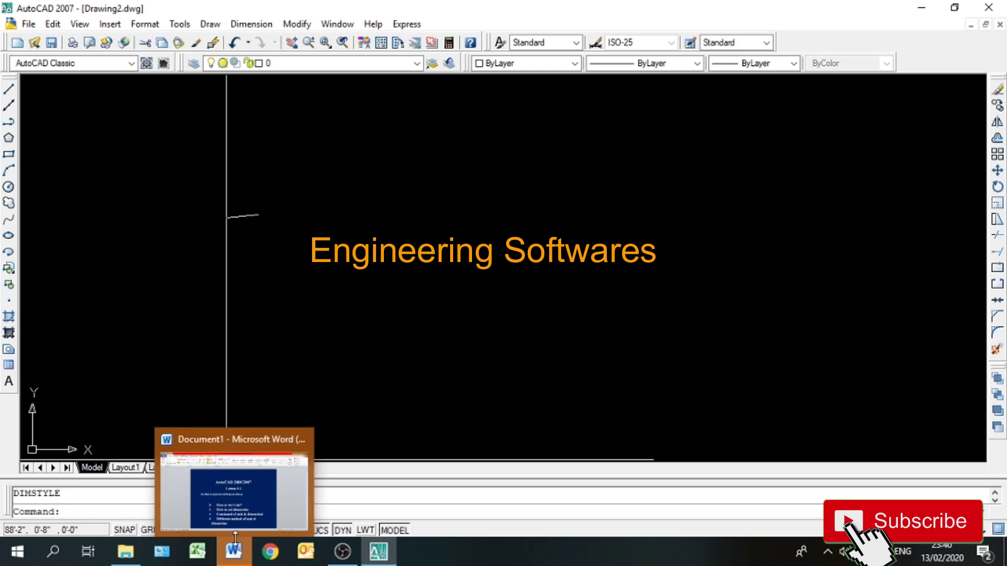
{"action": "left_click", "coordinate": [240, 511]}
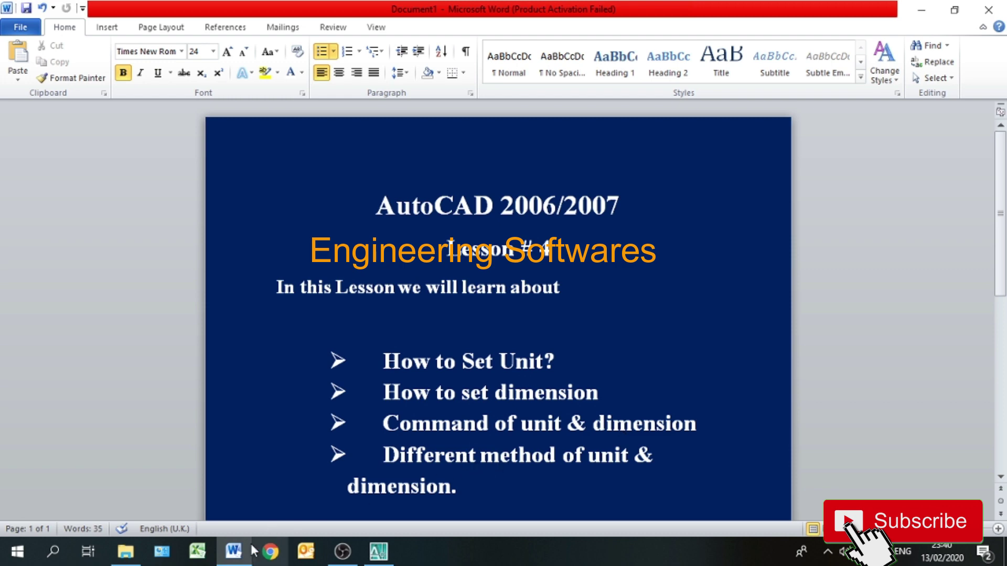
{"action": "left_click", "coordinate": [378, 551]}
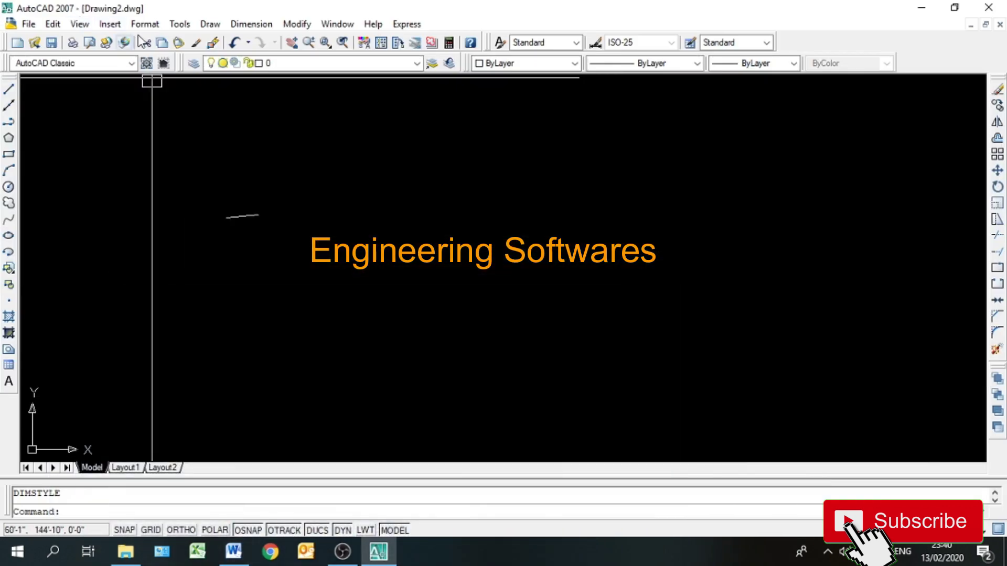